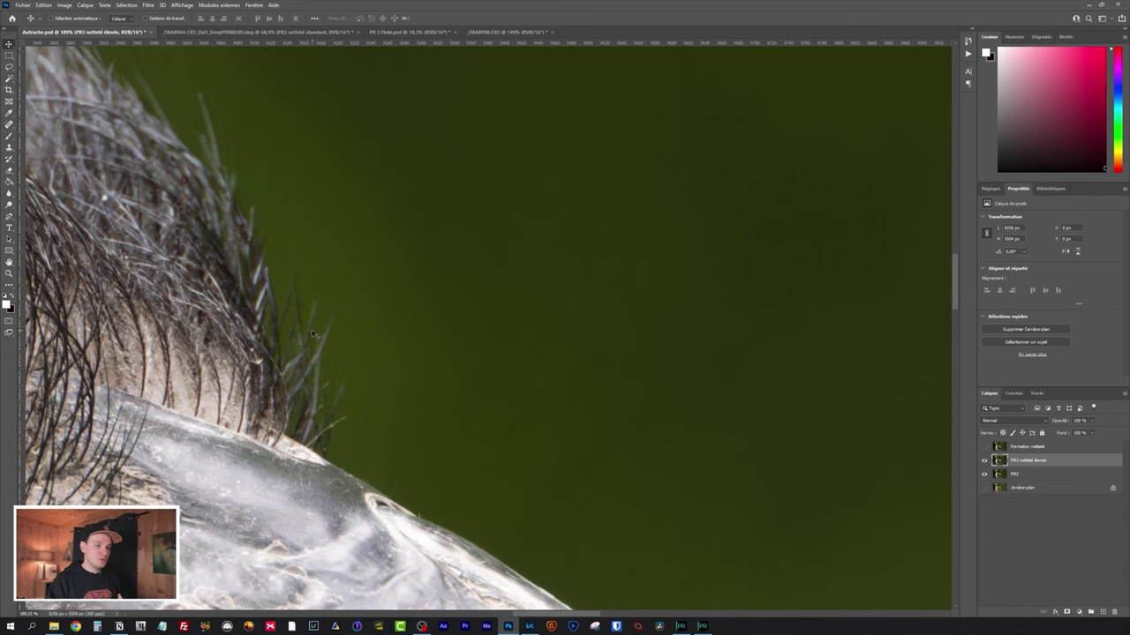
- Switch to the _OBA8964 cat document and examine the noise in the RAW layer around the eyes and fur
click(202, 31)
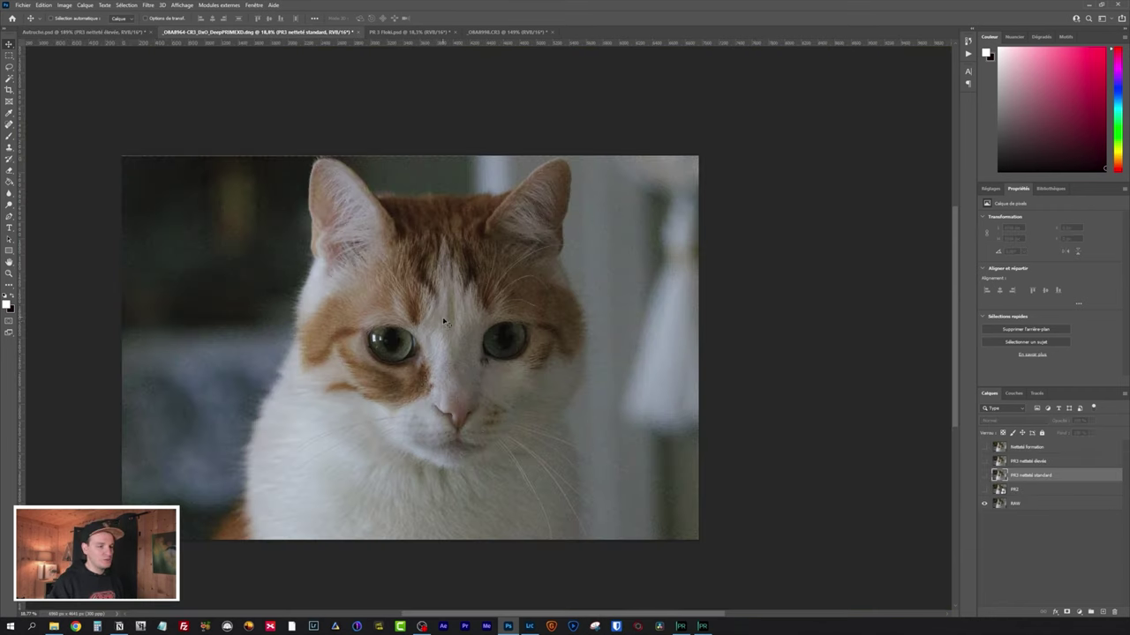
scroll(446, 322, up, 1)
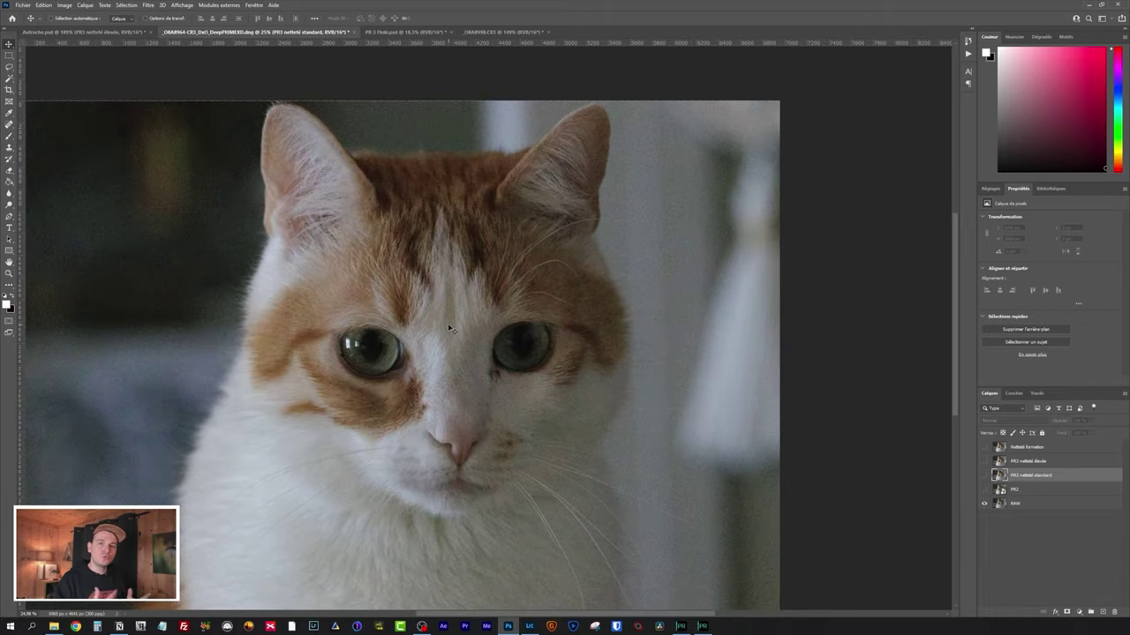
scroll(363, 315, up, 4)
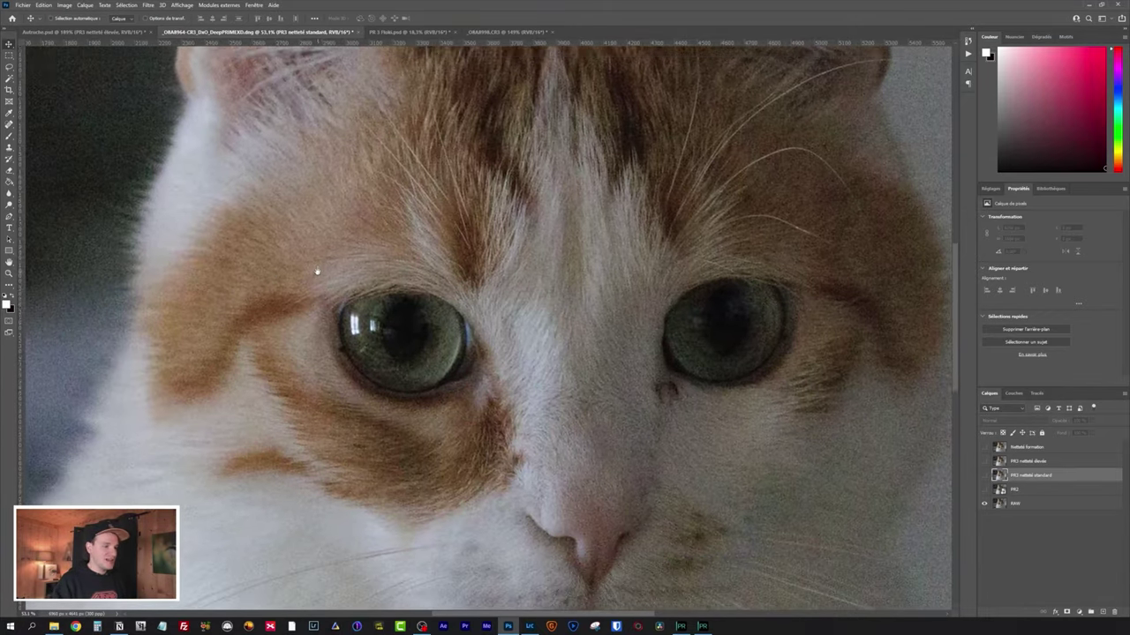
drag(317, 271, 328, 203)
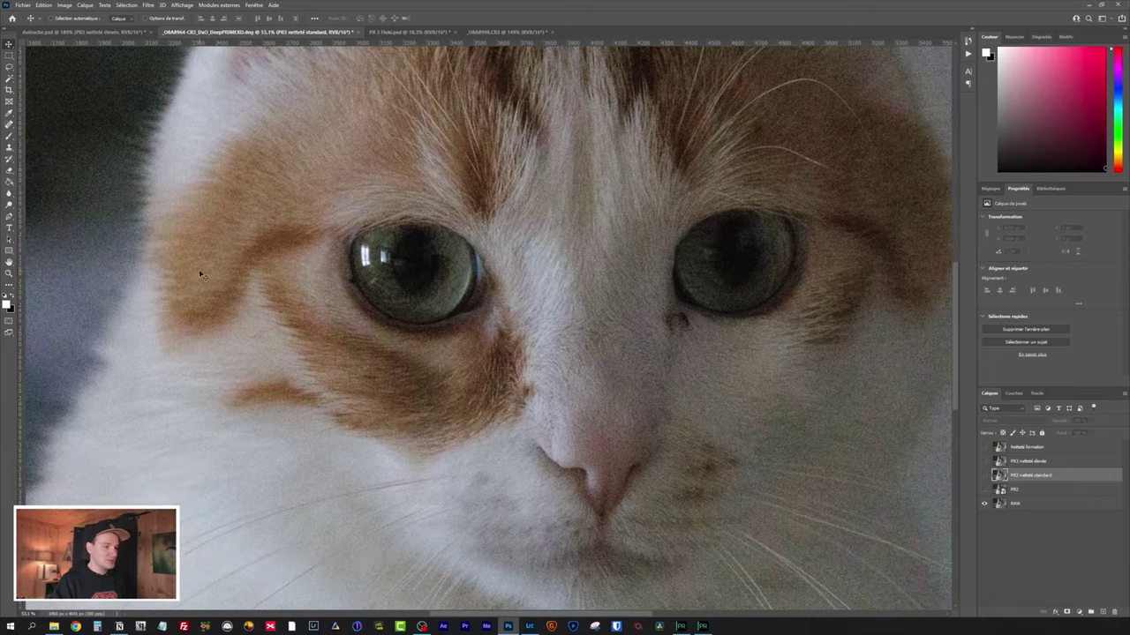
scroll(201, 275, up, 2)
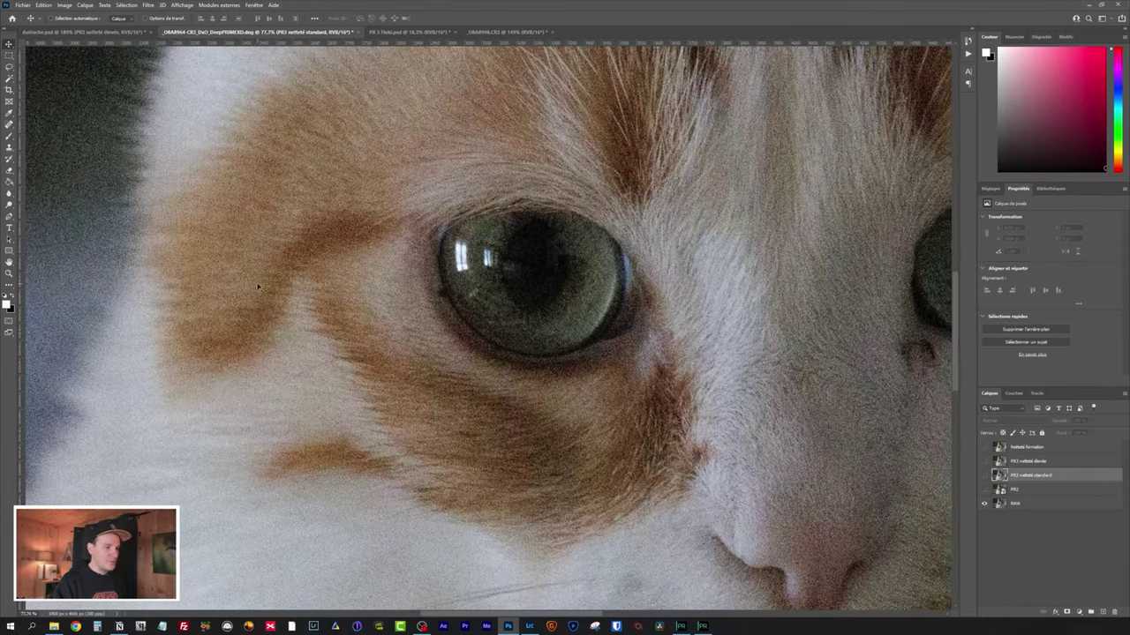
scroll(376, 306, down, 1)
drag(451, 301, 453, 314)
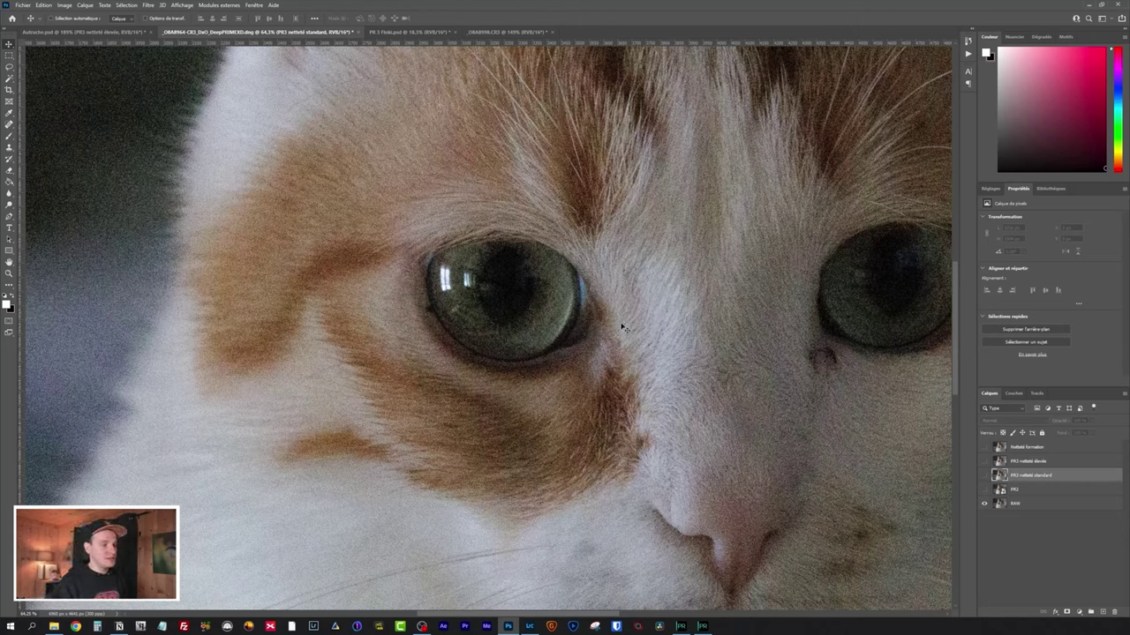
- Show the PR2 layer and inspect its rendering of the cat's face and the blurred background
click(984, 490)
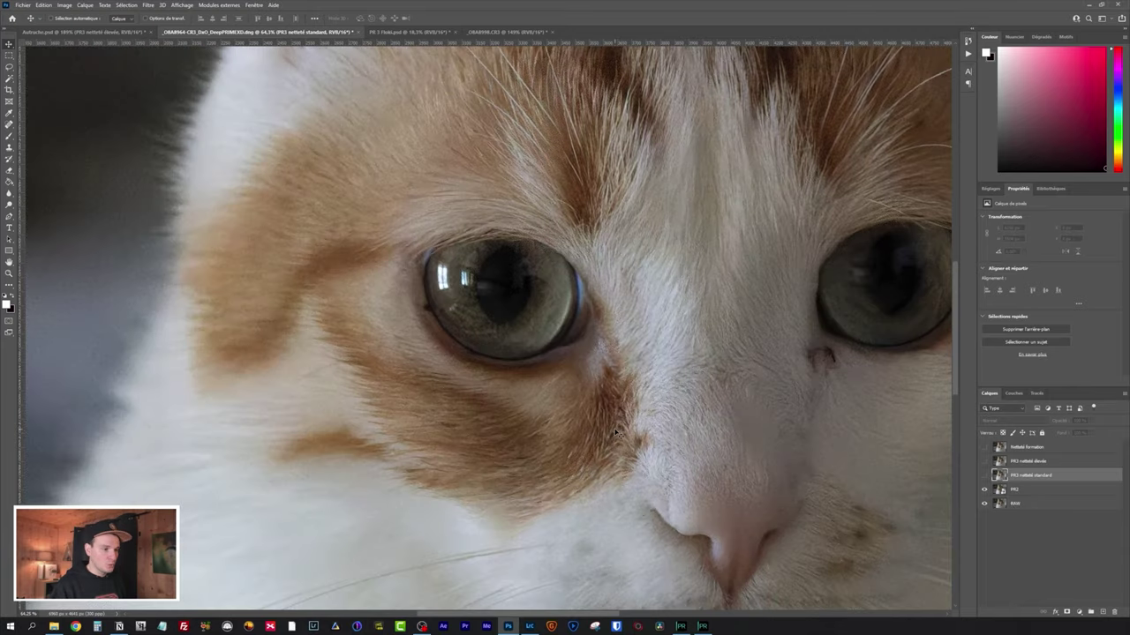
drag(726, 397, 577, 406)
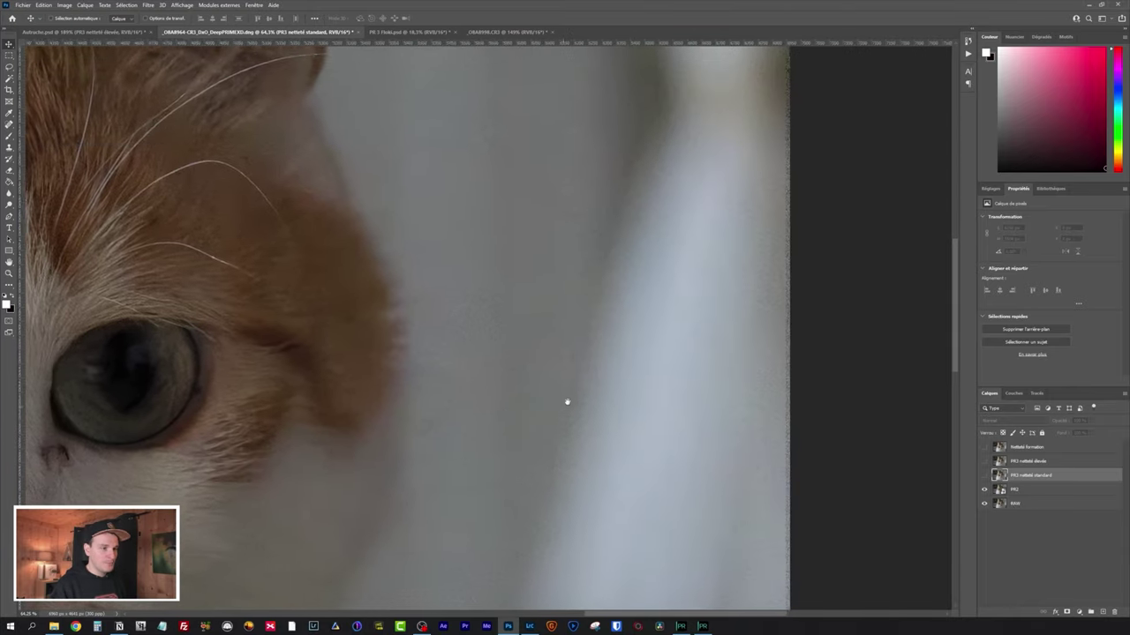
drag(303, 416, 403, 394)
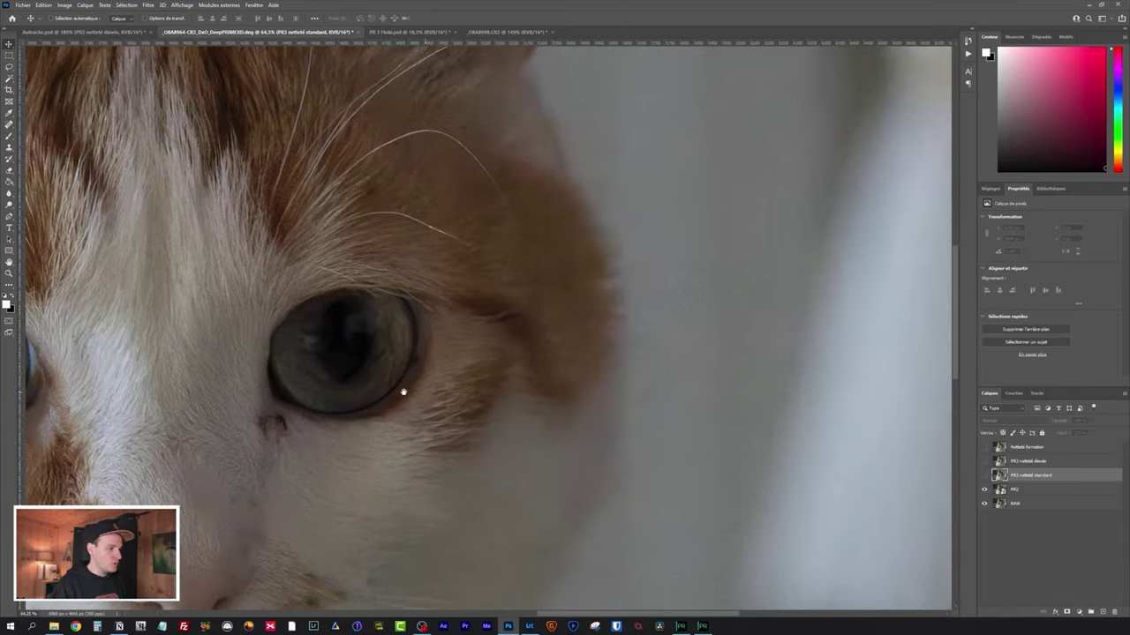
drag(277, 326, 431, 308)
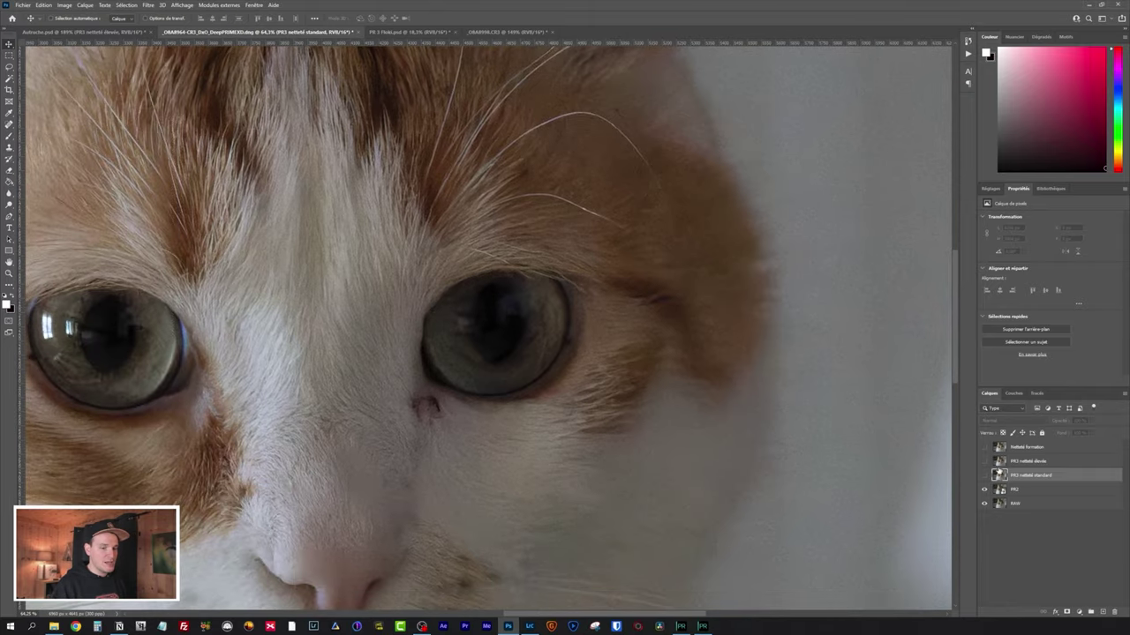
- Toggle the PR2 layer's visibility repeatedly to compare it with the RAW layer
click(985, 491)
click(985, 490)
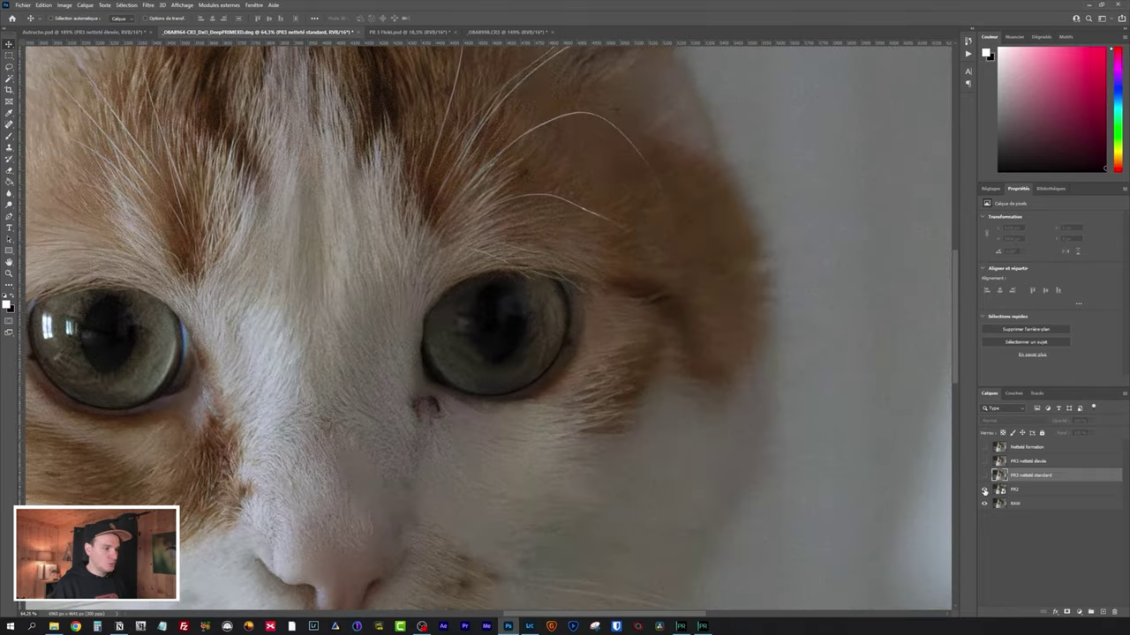
click(985, 491)
click(984, 490)
click(984, 491)
click(985, 491)
- Compare the PR3 netteté standard layer with PR2 around the cat's darker eye and adjacent background by toggling its visibility
drag(816, 417, 765, 420)
scroll(781, 428, up, 3)
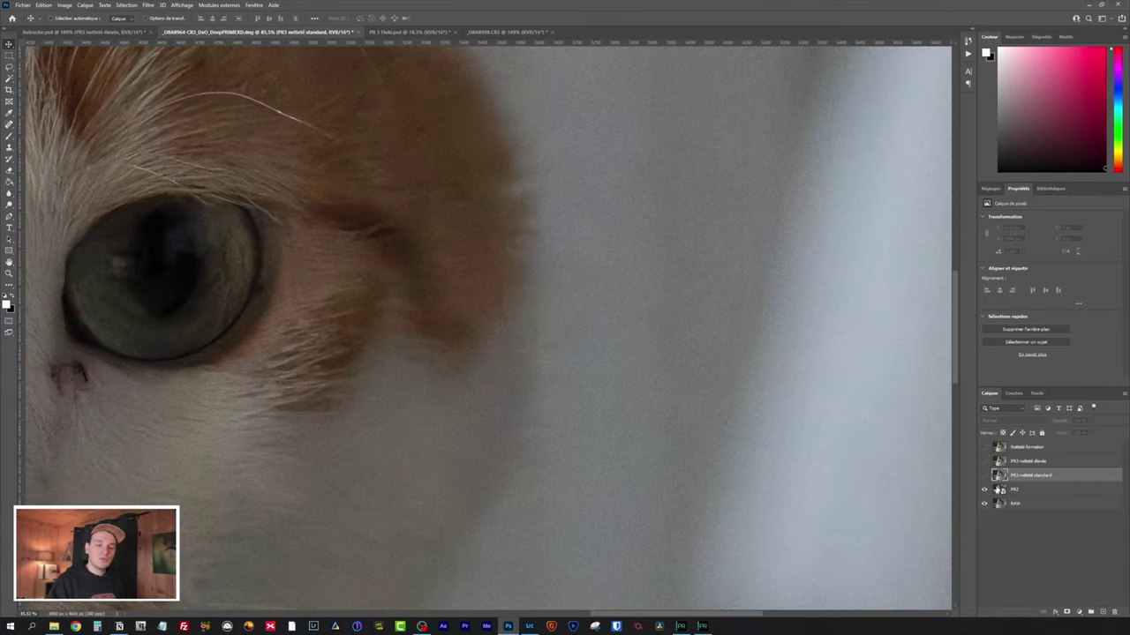
click(986, 477)
click(985, 477)
click(986, 477)
click(985, 476)
click(986, 477)
click(986, 476)
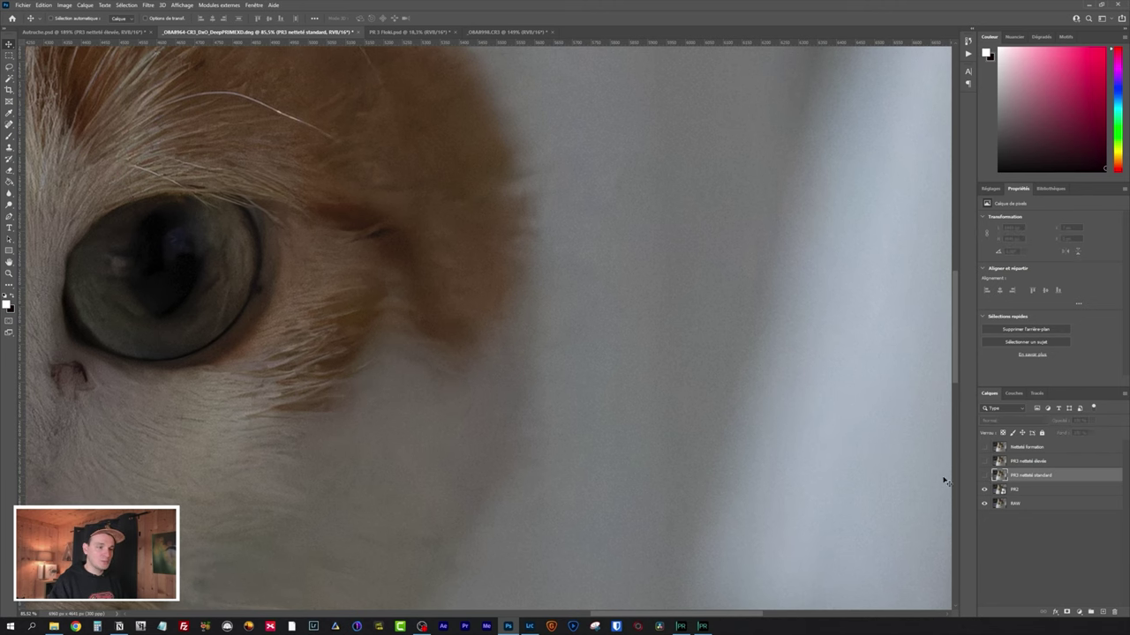
- Examine the background grain at high magnification with the PR3 netteté standard layer alternately shown and hidden
scroll(640, 404, up, 2)
scroll(701, 431, up, 2)
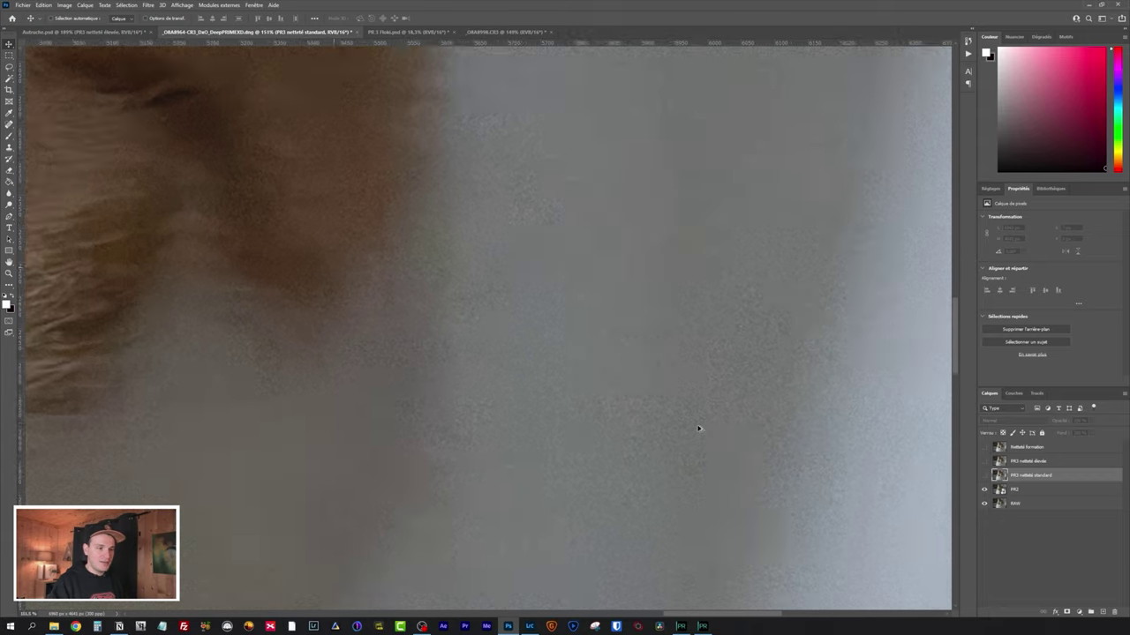
click(983, 477)
click(984, 477)
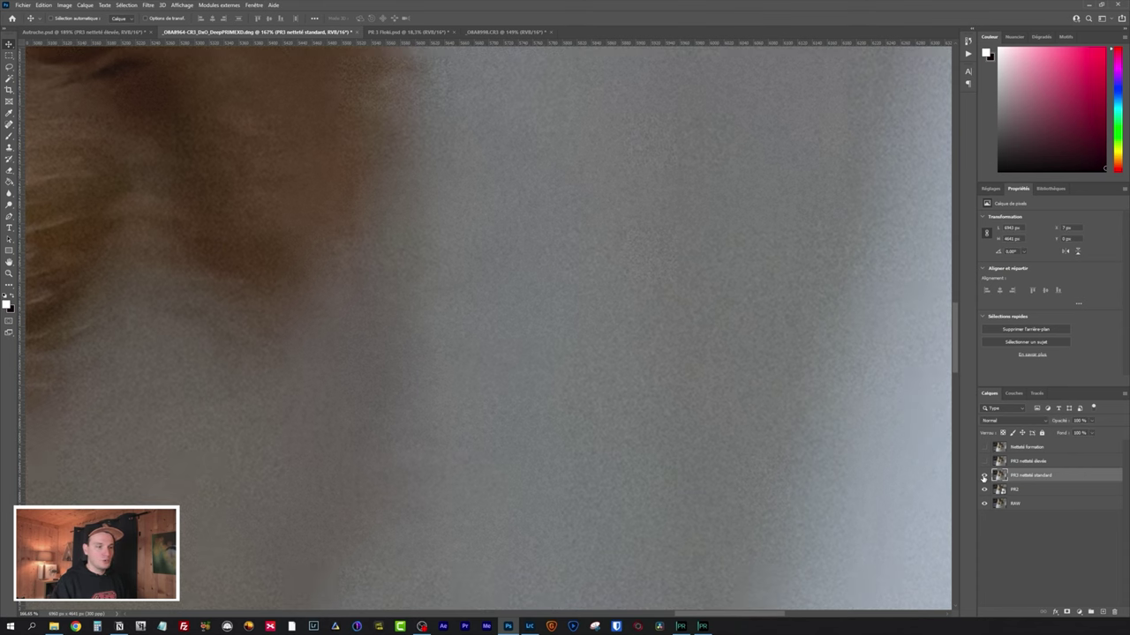
click(984, 476)
click(984, 476)
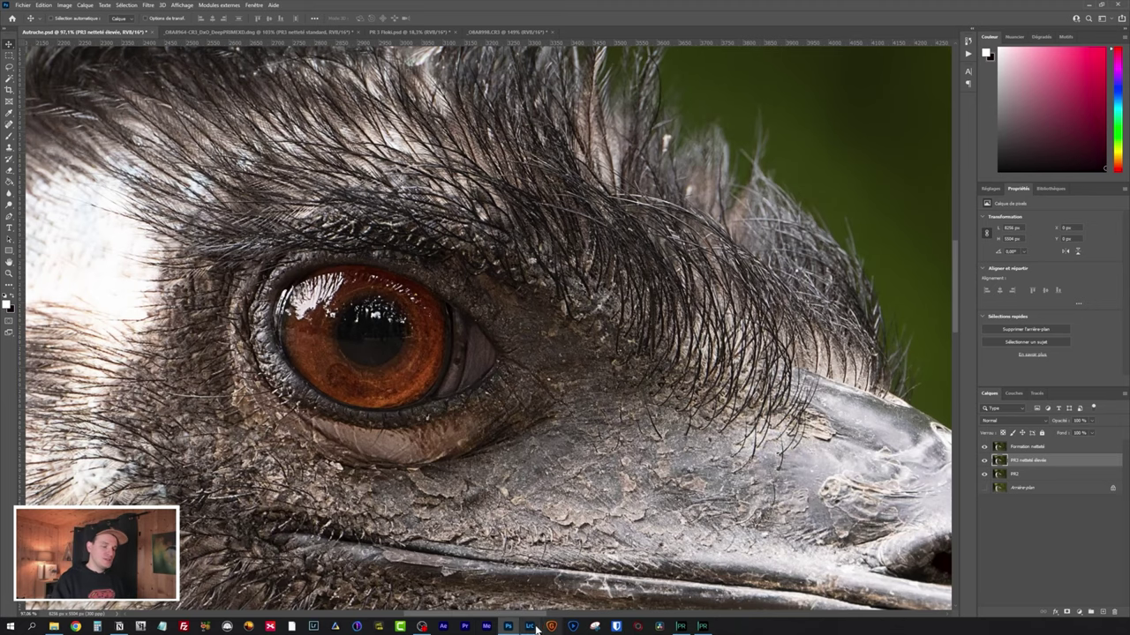
- Switch to Lightroom Classic and process the emu photo _DSC6070.NEF with the DxO PureRAW 3 plug-in, using DeepPRIME XD with DNG output
click(530, 626)
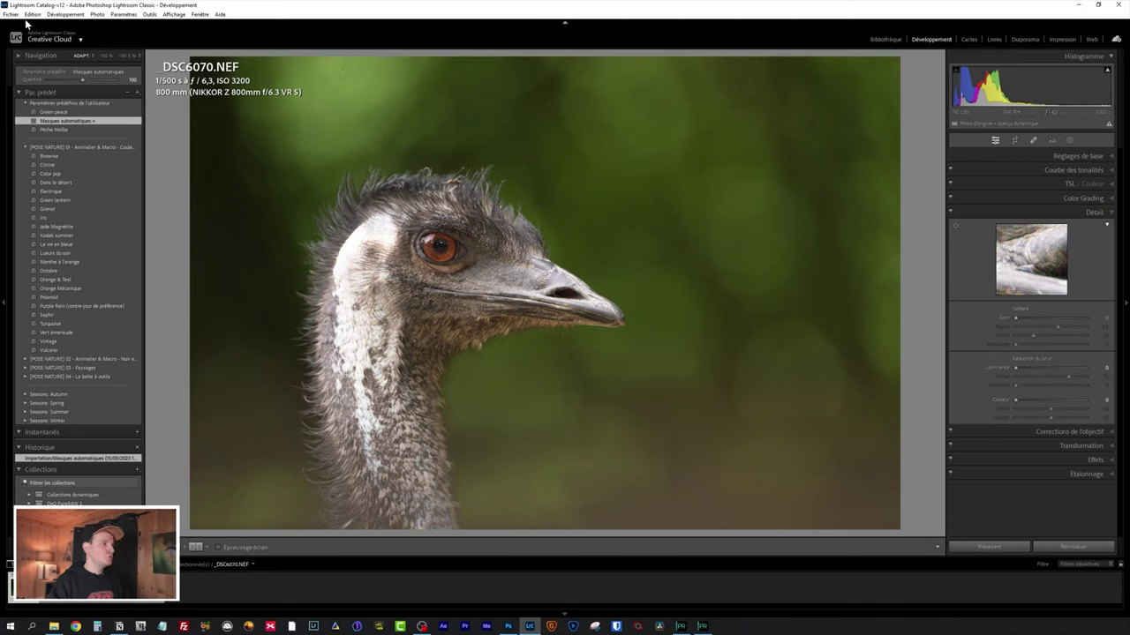
click(15, 14)
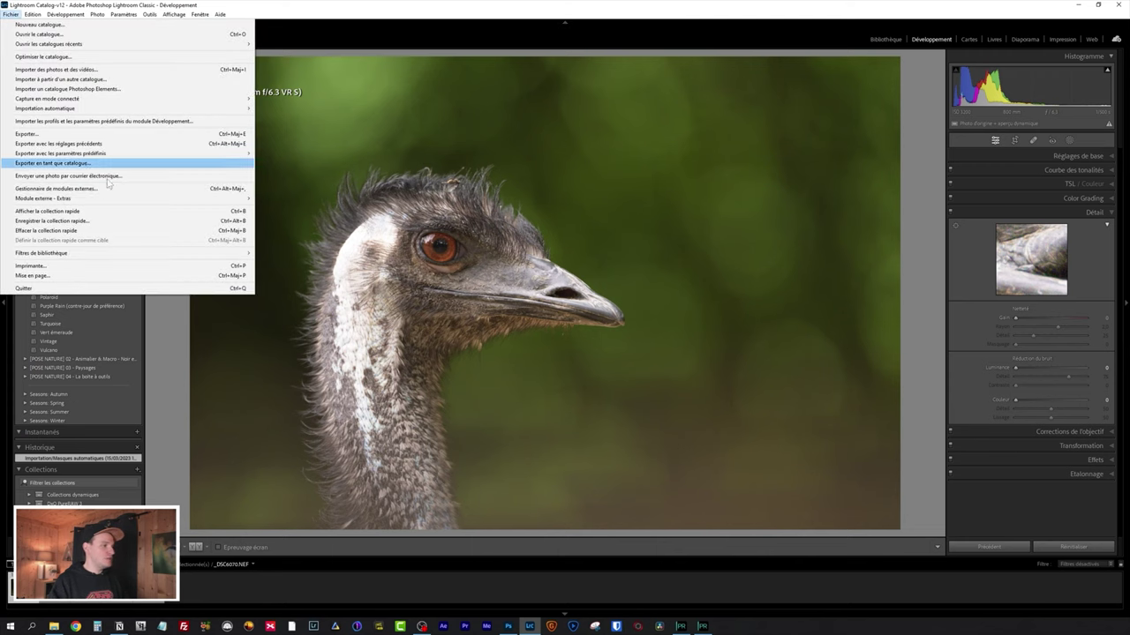
mouse_move(250, 199)
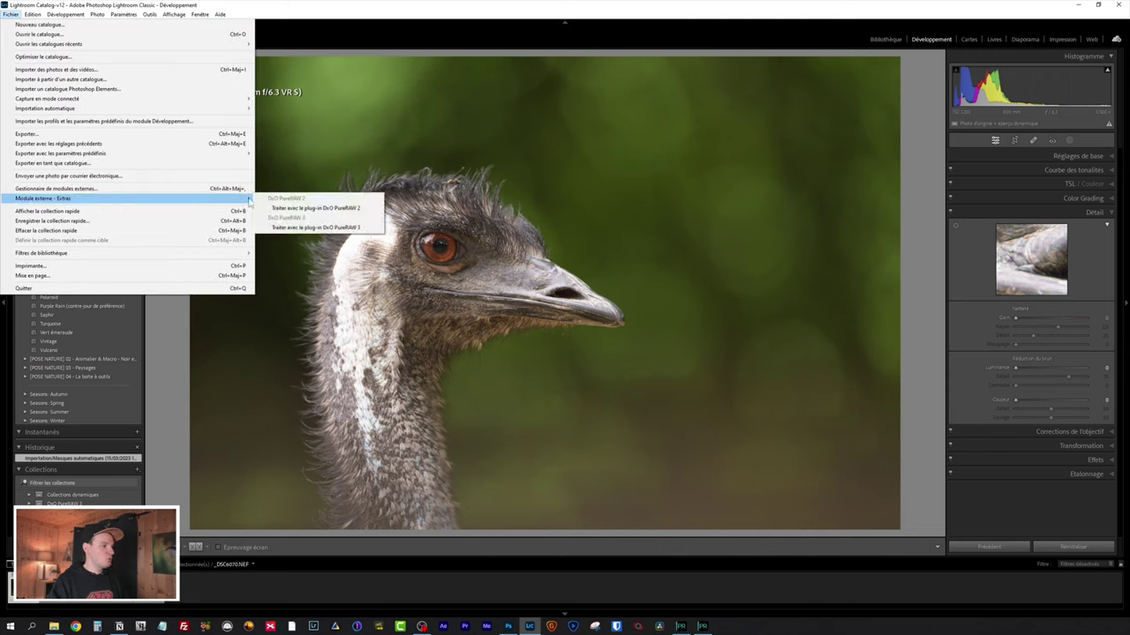
click(308, 231)
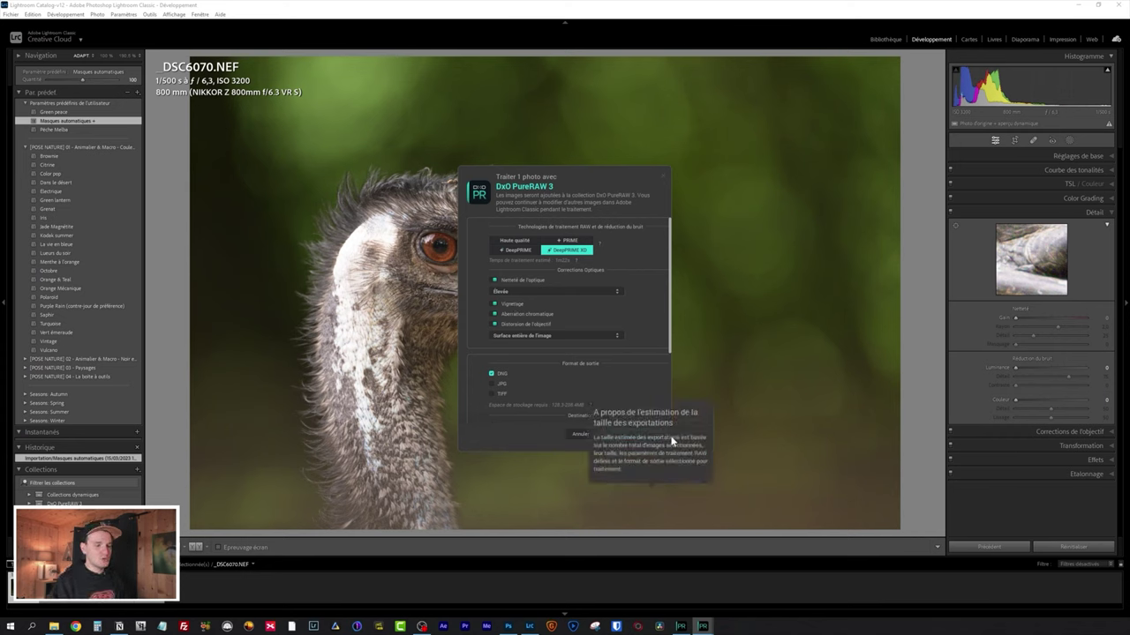
click(626, 432)
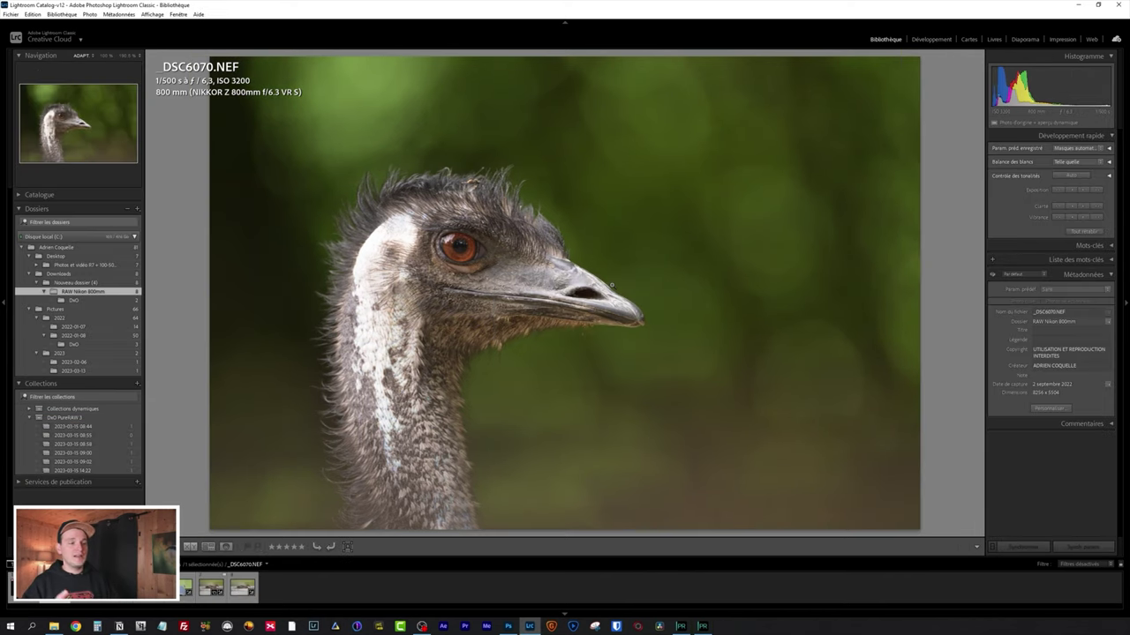
- Switch to File Explorer and process the _DSC6070 RAW file to DNG using DxO PureRAW 3 DeepPRIME XD
click(54, 626)
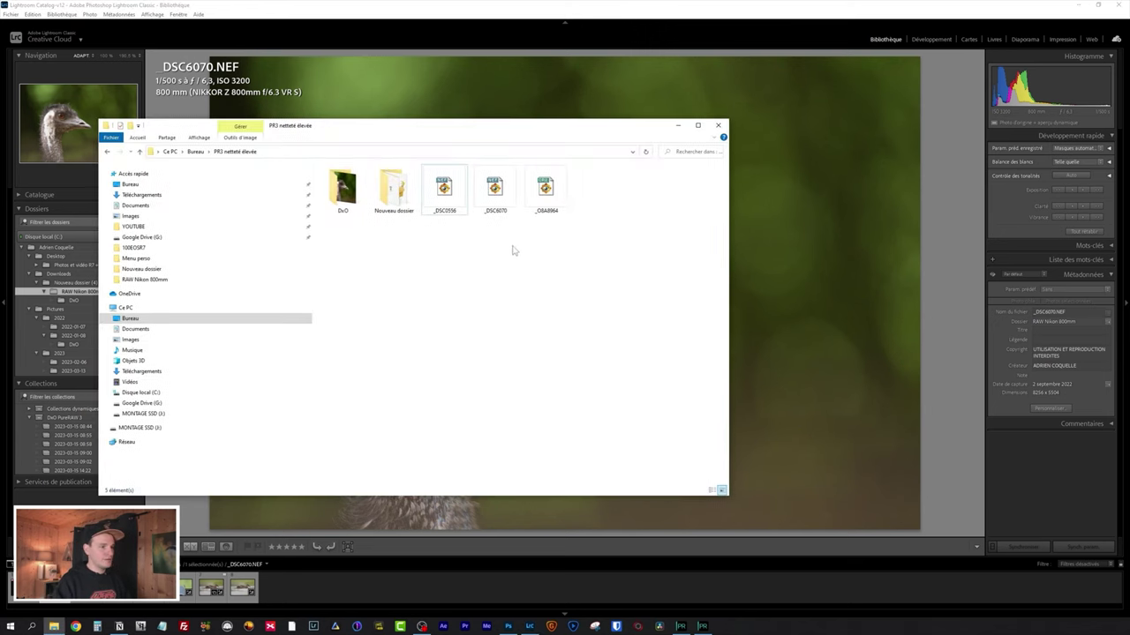
click(484, 201)
right_click(490, 192)
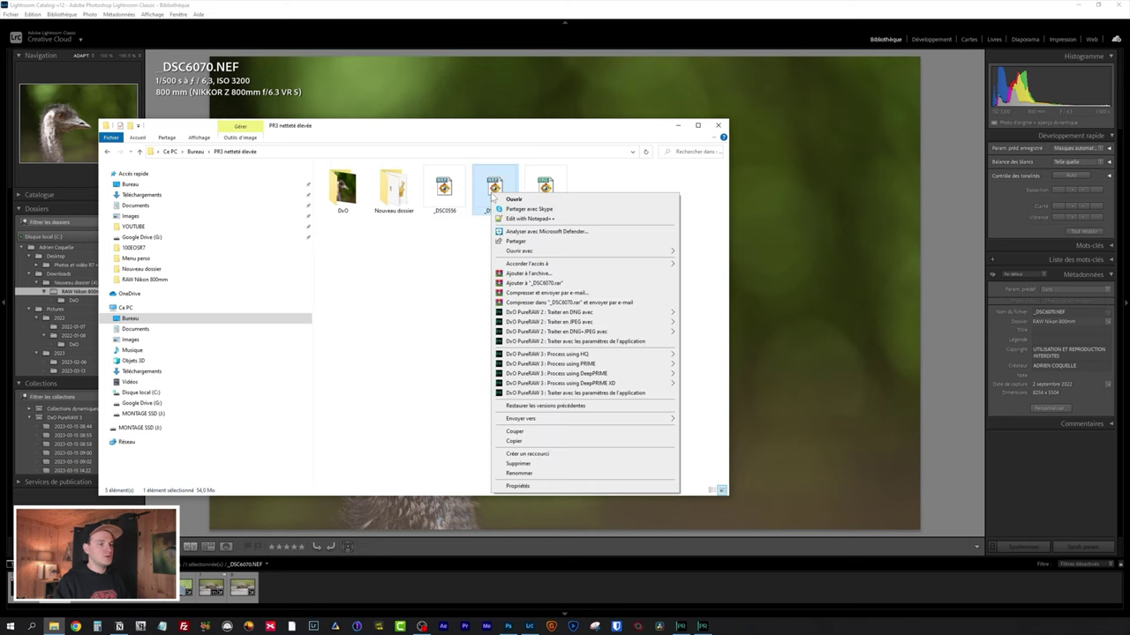
mouse_move(620, 386)
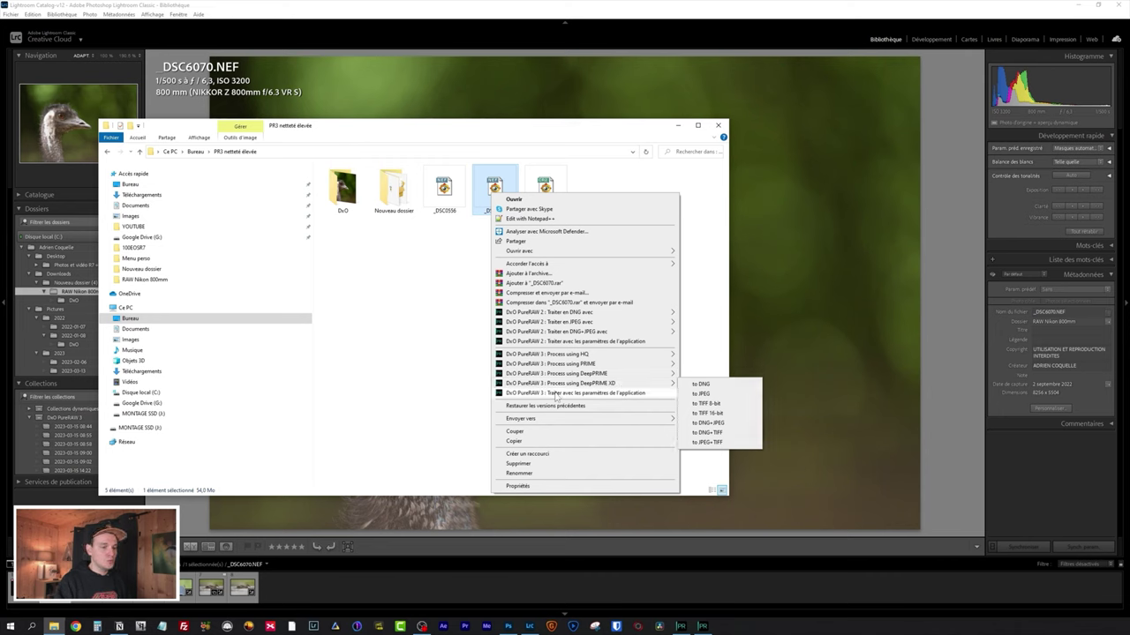
mouse_move(567, 386)
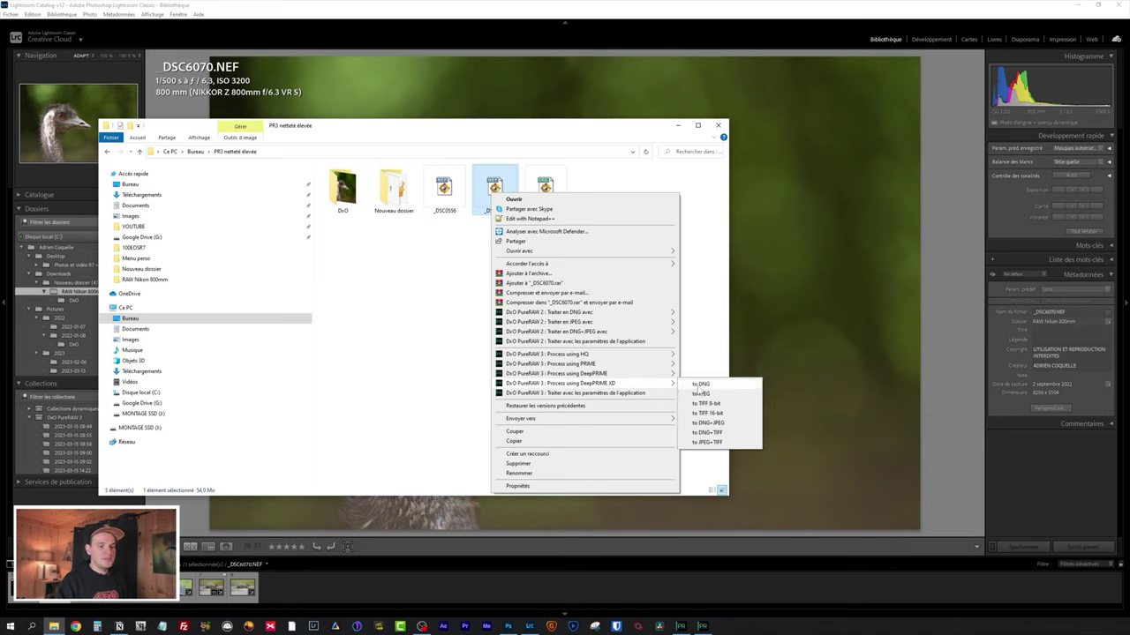
click(699, 385)
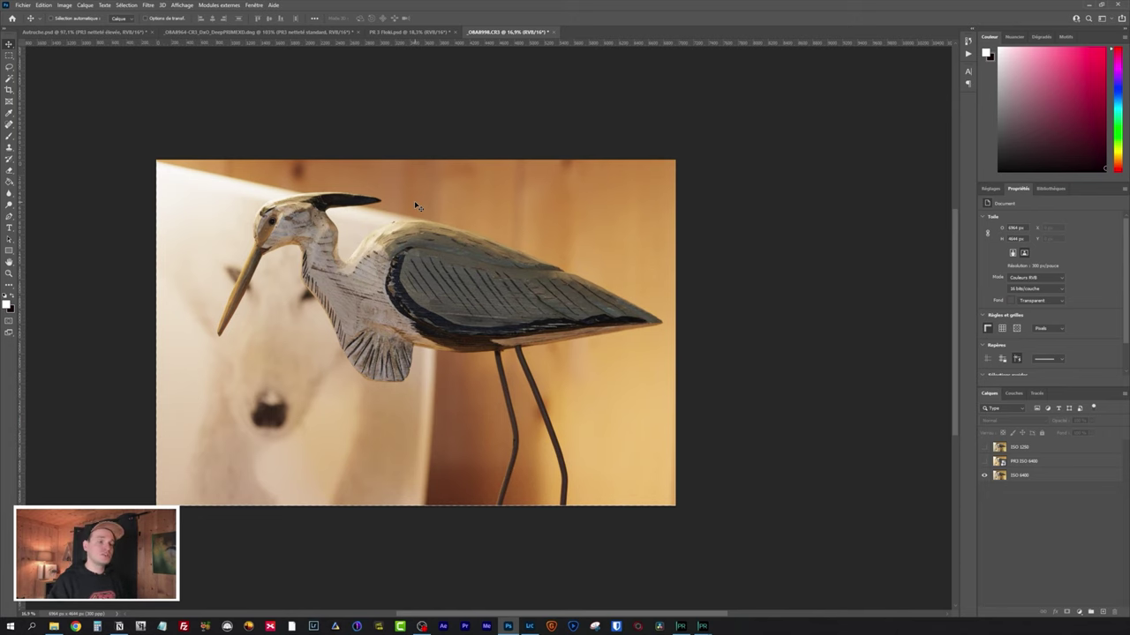
- Examine the noise on the wooden heron's head and neck in the ISO 6400 layer
scroll(286, 216, up, 7)
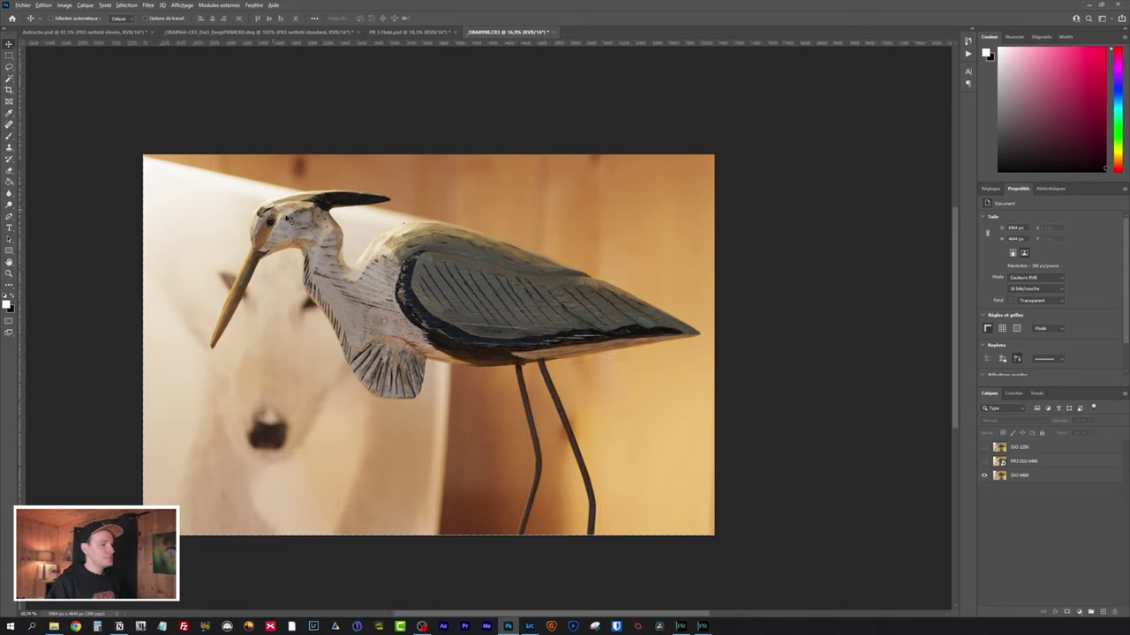
scroll(348, 259, up, 17)
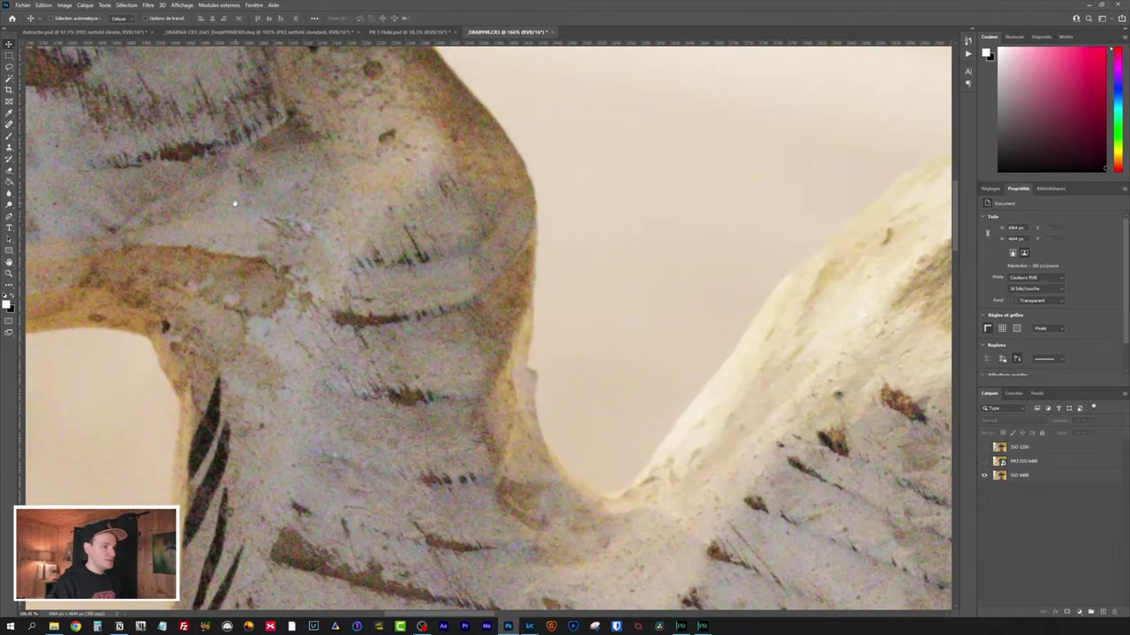
drag(237, 204, 656, 335)
scroll(422, 308, down, 3)
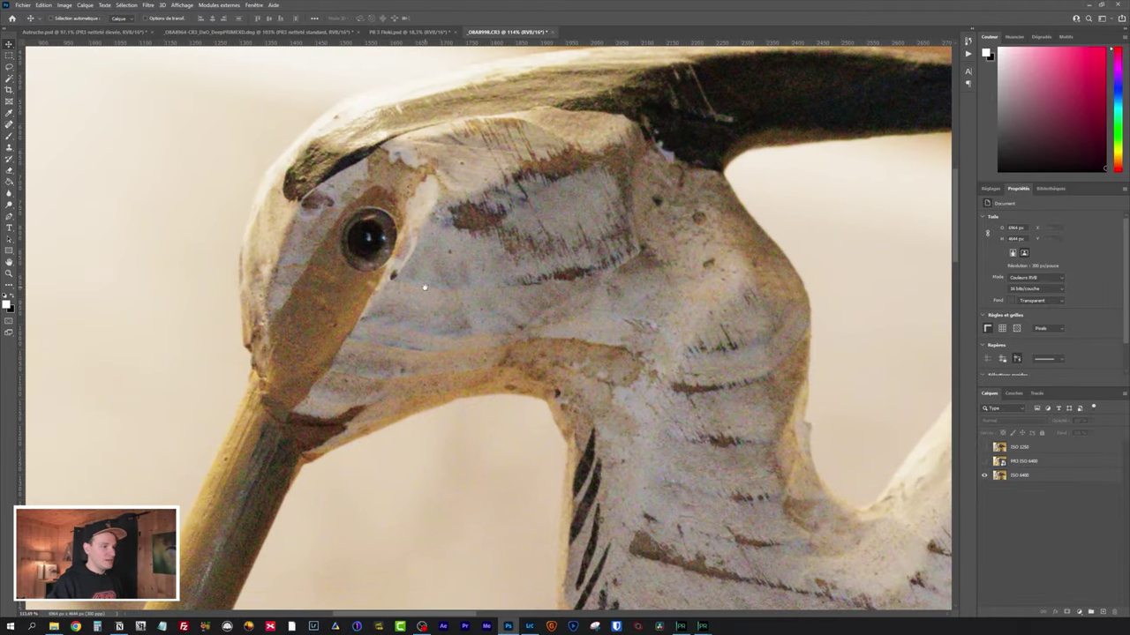
scroll(344, 316, up, 2)
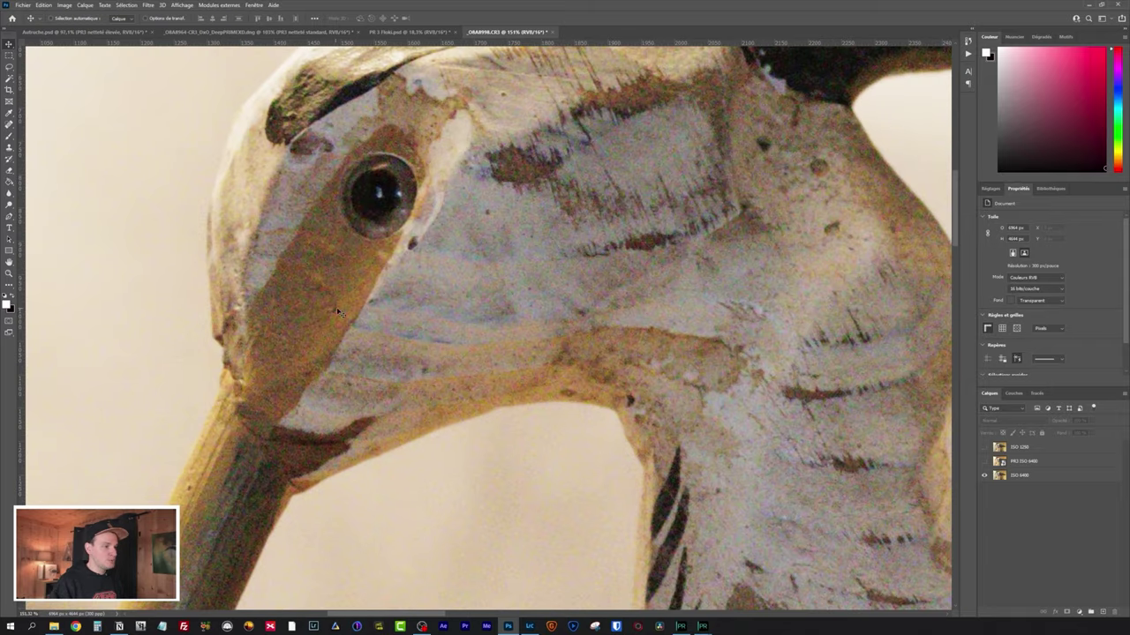
- Show the PR3 ISO 6400 layer and inspect the detail on the heron's head, neck and chest
click(985, 462)
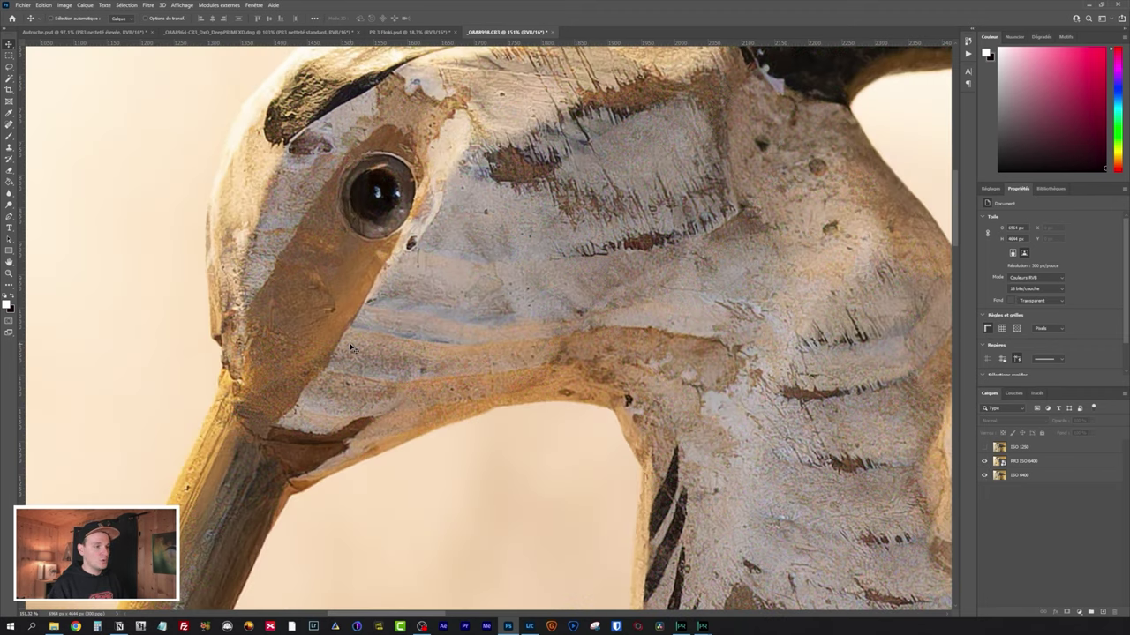
scroll(353, 349, down, 2)
drag(420, 341, 440, 357)
scroll(518, 315, up, 6)
drag(929, 528, 602, 342)
scroll(576, 360, down, 5)
drag(602, 390, 568, 349)
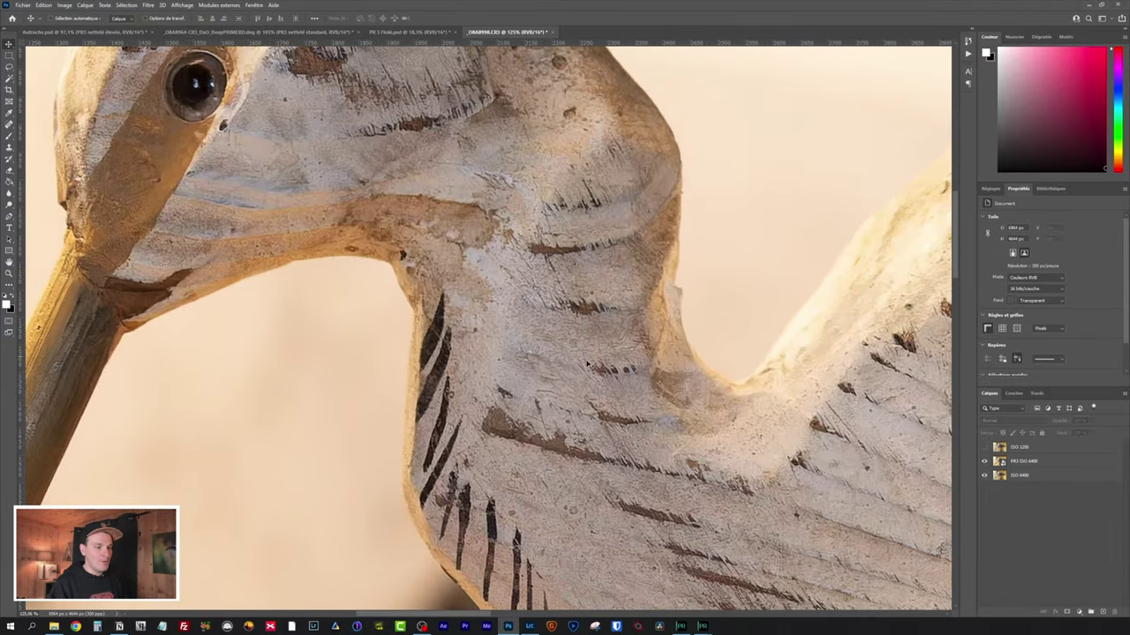
- Toggle the PR3 ISO 6400 layer's visibility repeatedly to compare it with the unprocessed ISO 6400 layer
click(985, 462)
click(985, 462)
click(985, 461)
click(985, 461)
click(985, 462)
click(985, 462)
click(984, 461)
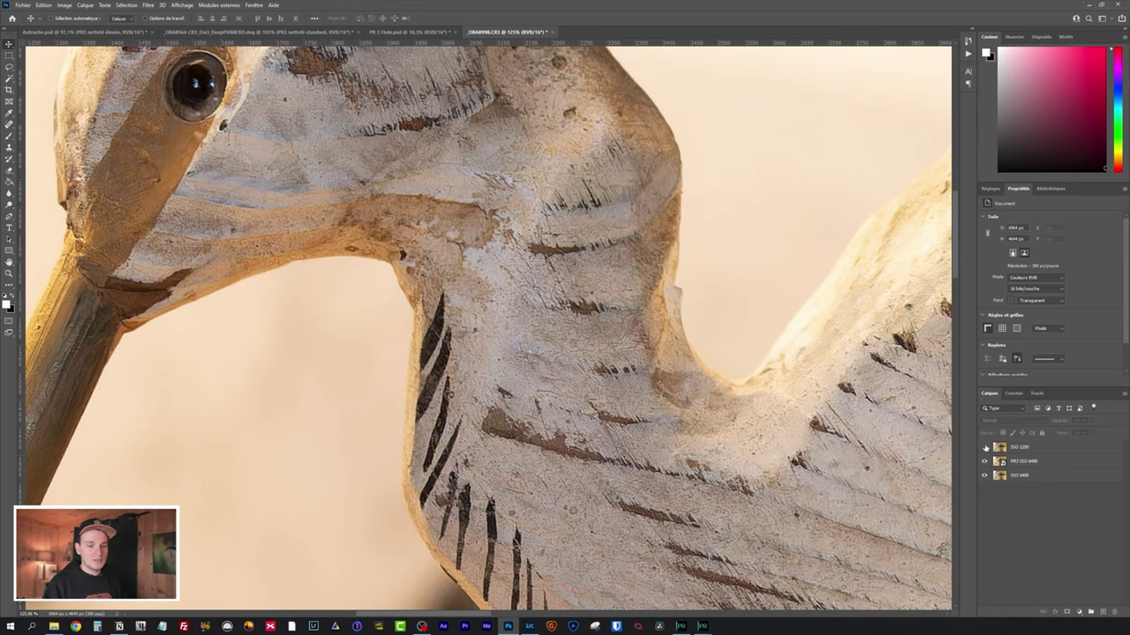
- Show the ISO layer above PR3 ISO 6400 and examine the heron's head for comparison
click(984, 448)
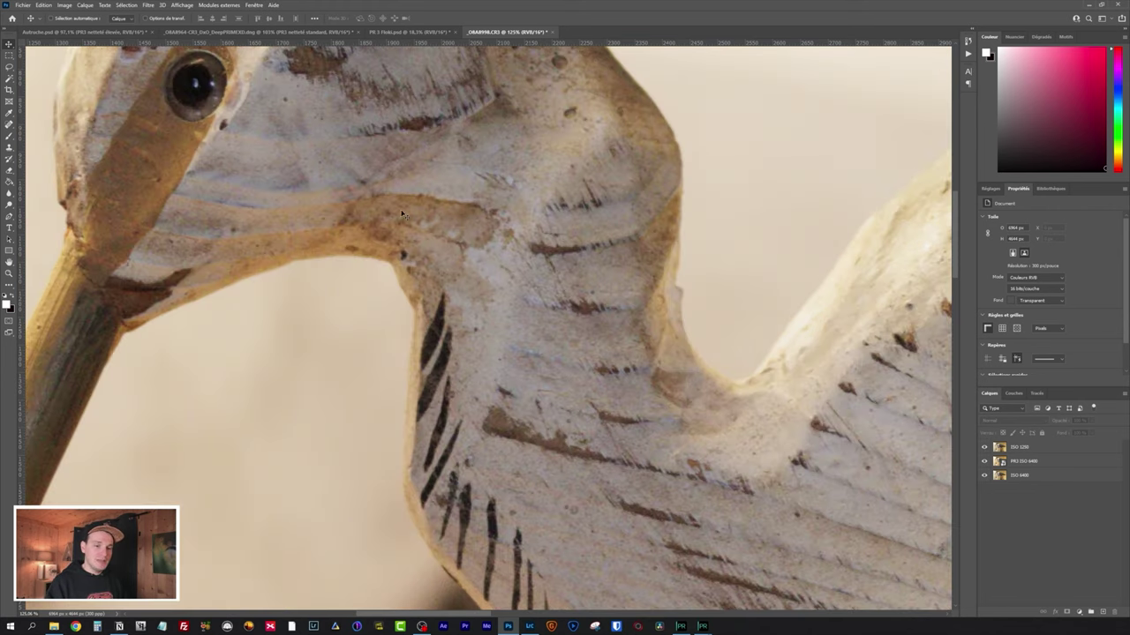
drag(318, 210, 405, 373)
scroll(482, 329, up, 1)
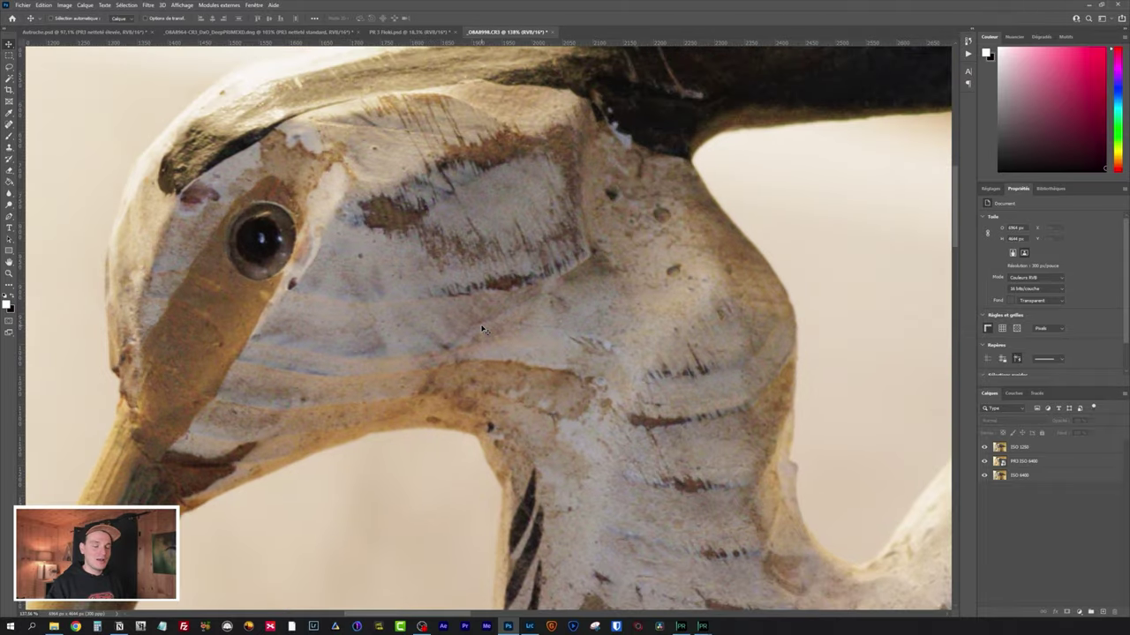
- Toggle the topmost ISO layer's visibility repeatedly to compare the heron's head and neck with the PR3 ISO 6400 layer
scroll(485, 307, down, 1)
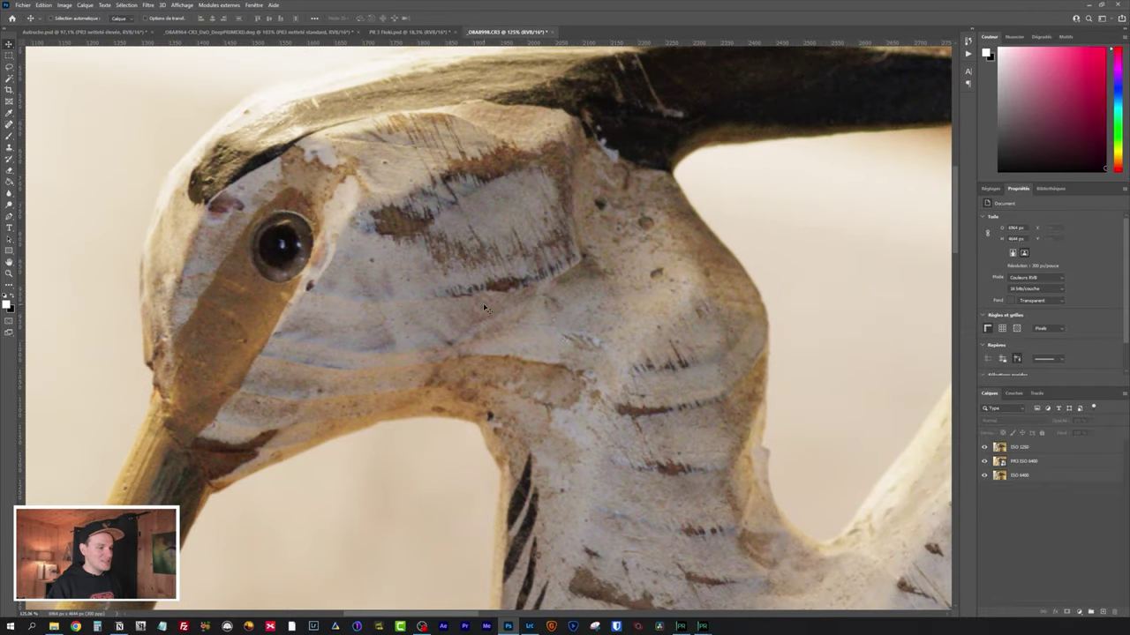
click(984, 447)
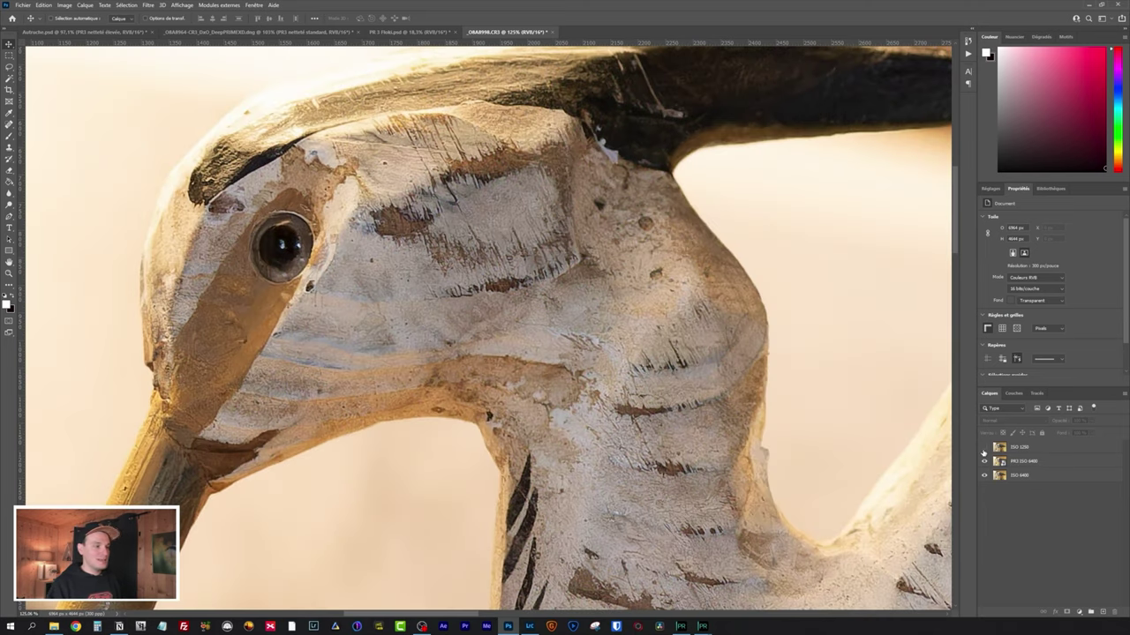
click(984, 447)
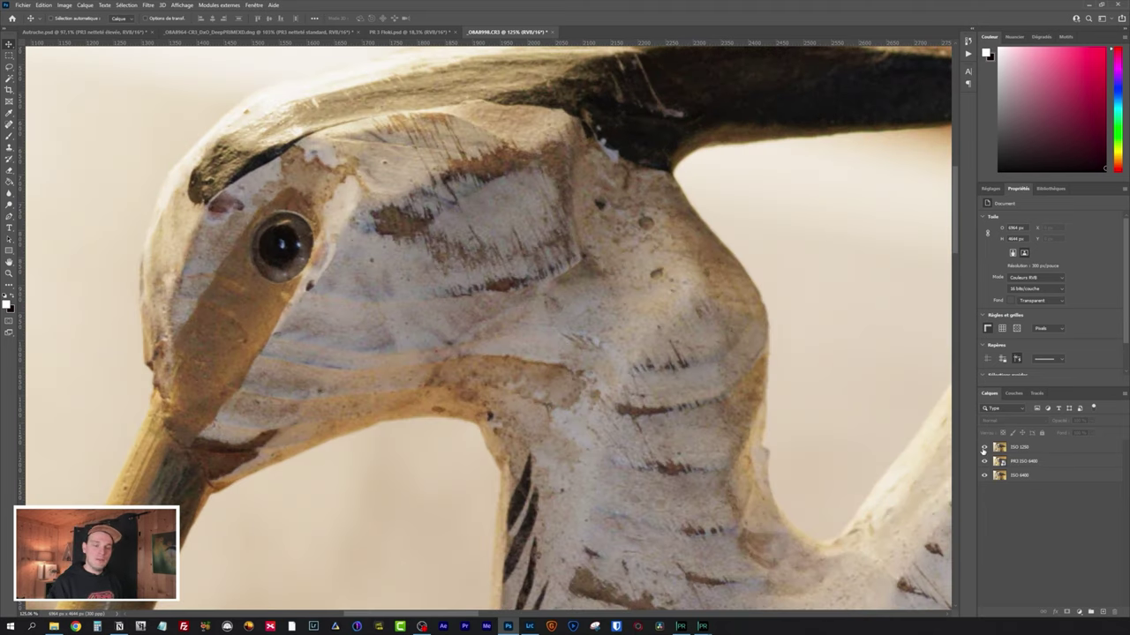
click(984, 447)
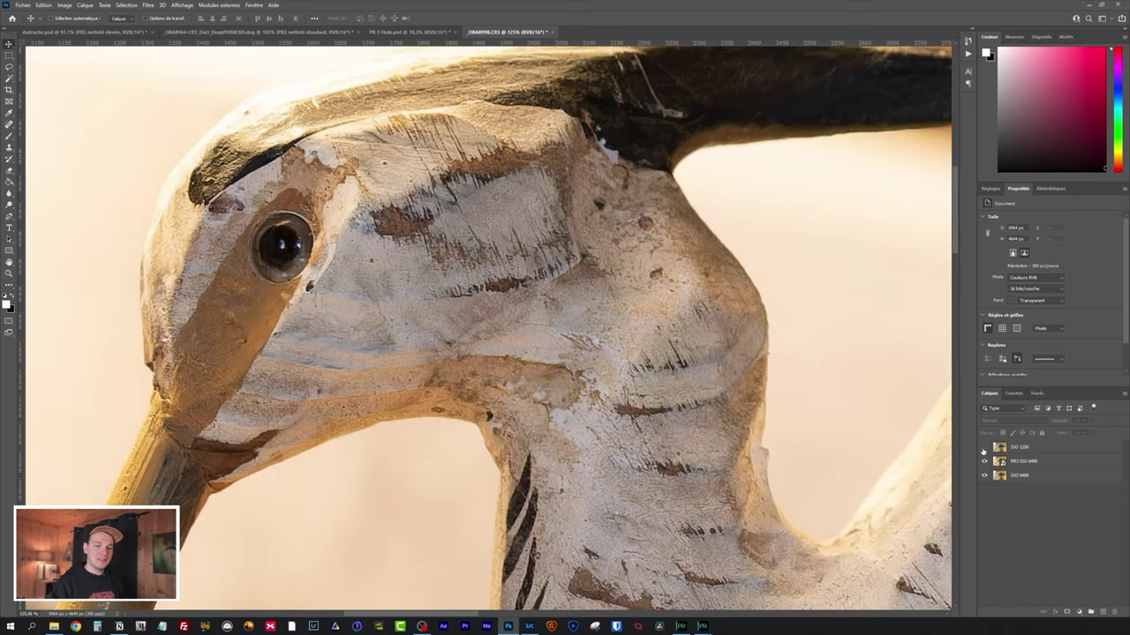
click(984, 448)
click(984, 447)
click(984, 447)
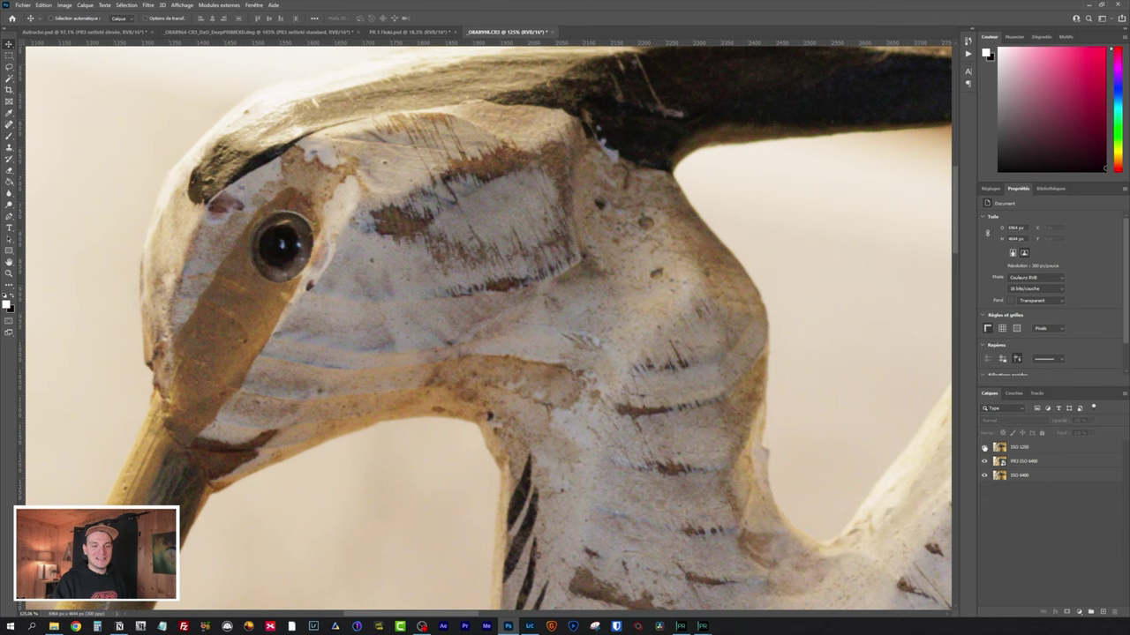
click(984, 447)
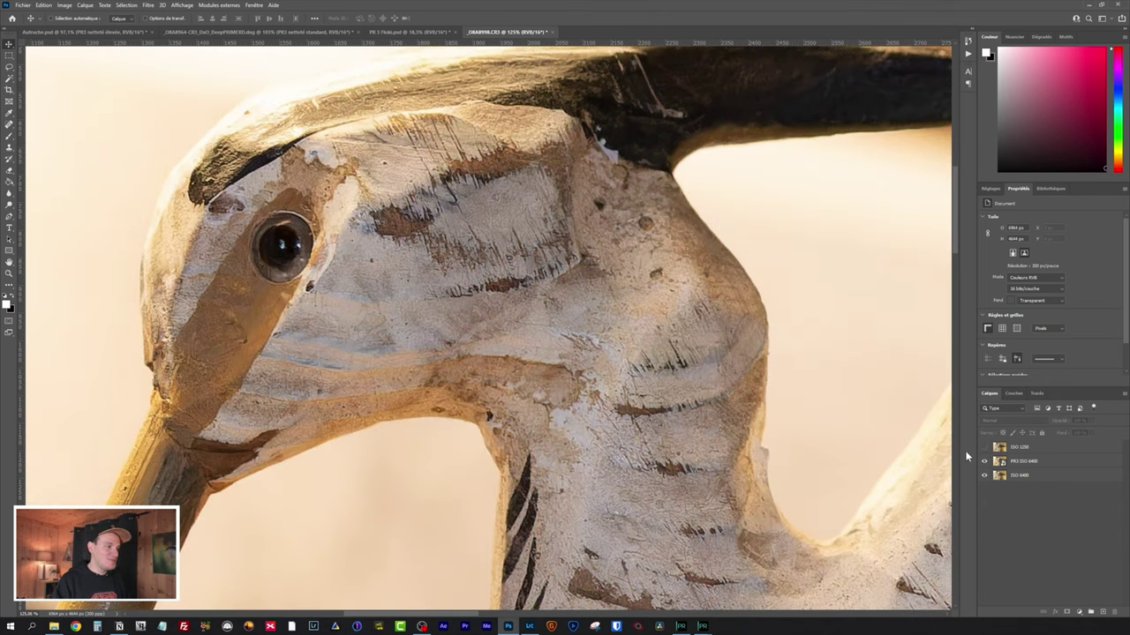
- Compare the topmost ISO layer with PR3 ISO 6400 up close around the heron's eye
scroll(261, 231, up, 8)
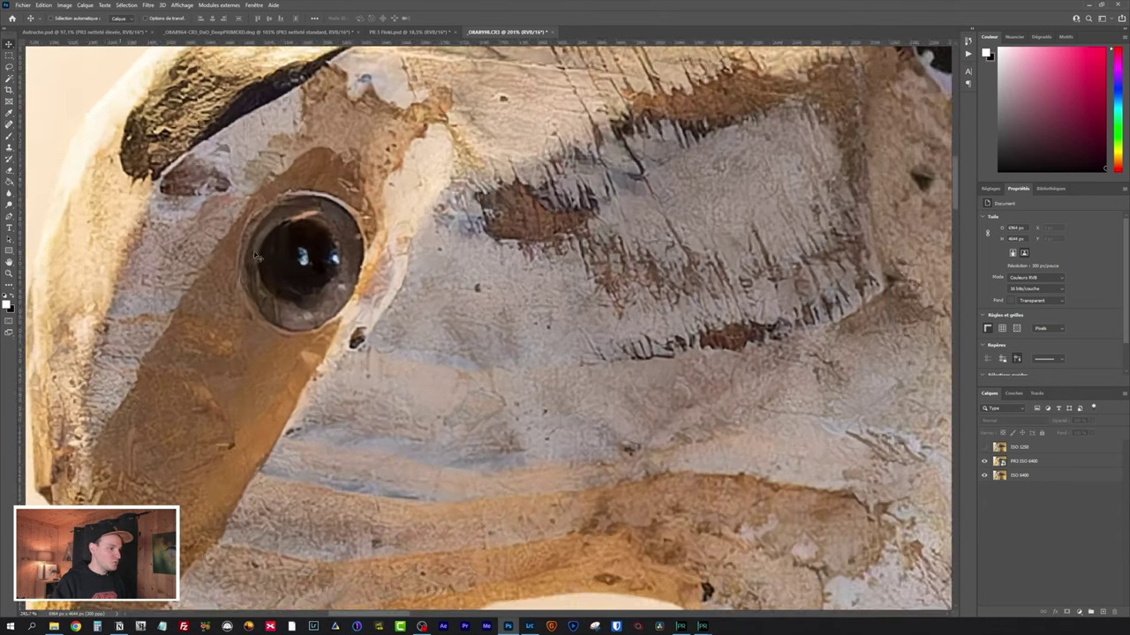
drag(281, 282, 309, 305)
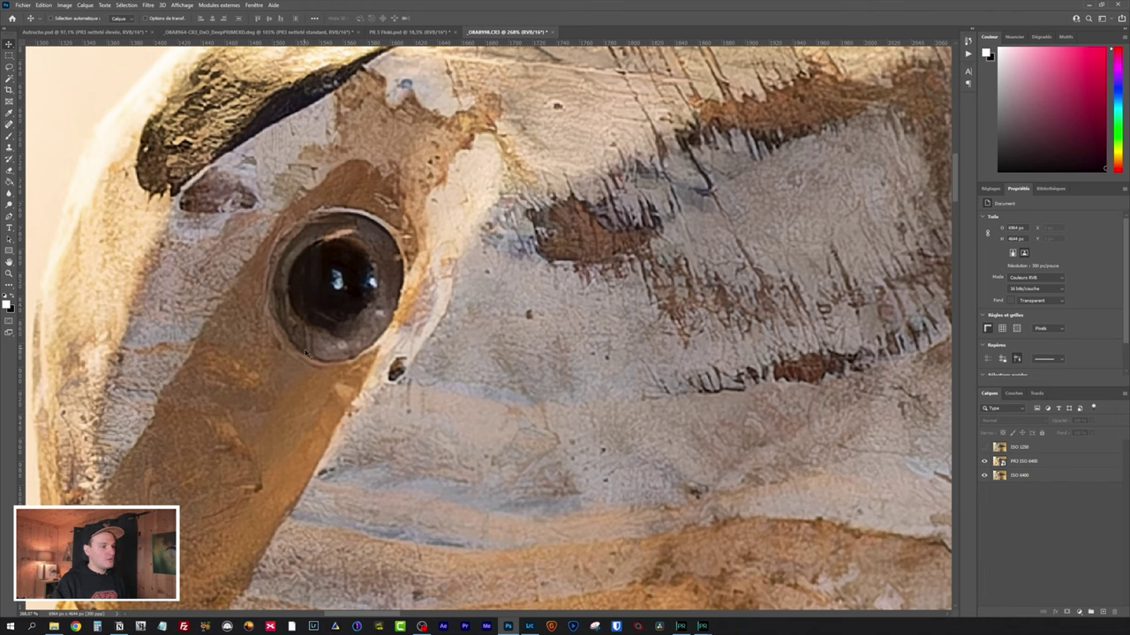
click(985, 448)
click(985, 448)
click(985, 448)
click(985, 447)
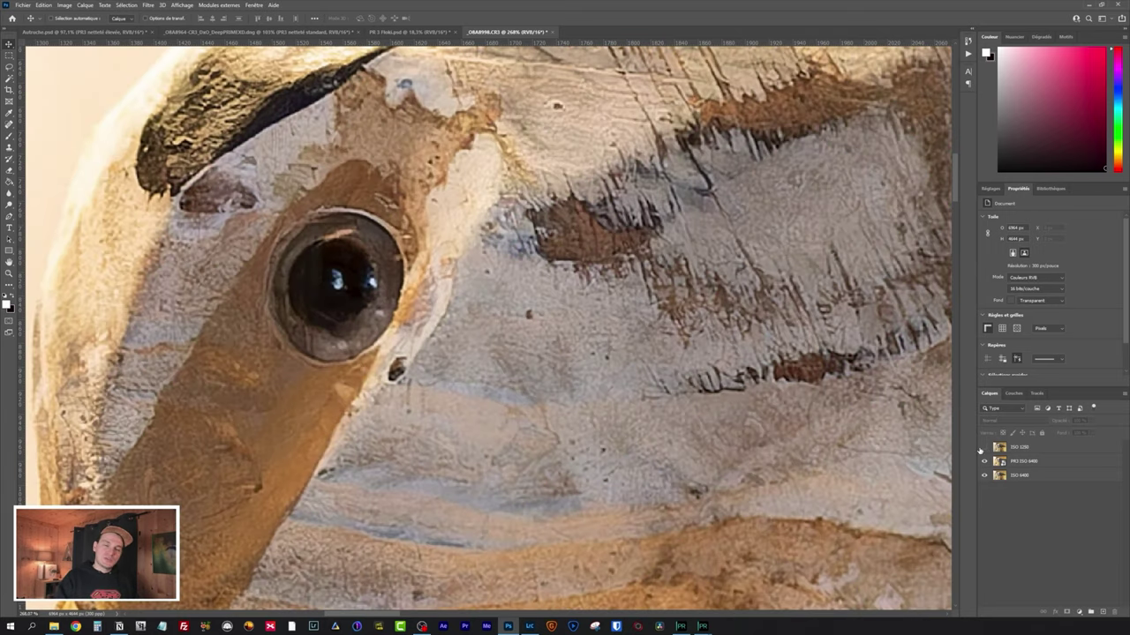
- Compare the topmost ISO and PR3 ISO 6400 layers across the heron's whole head, leaving the topmost layer hidden
scroll(477, 367, down, 2)
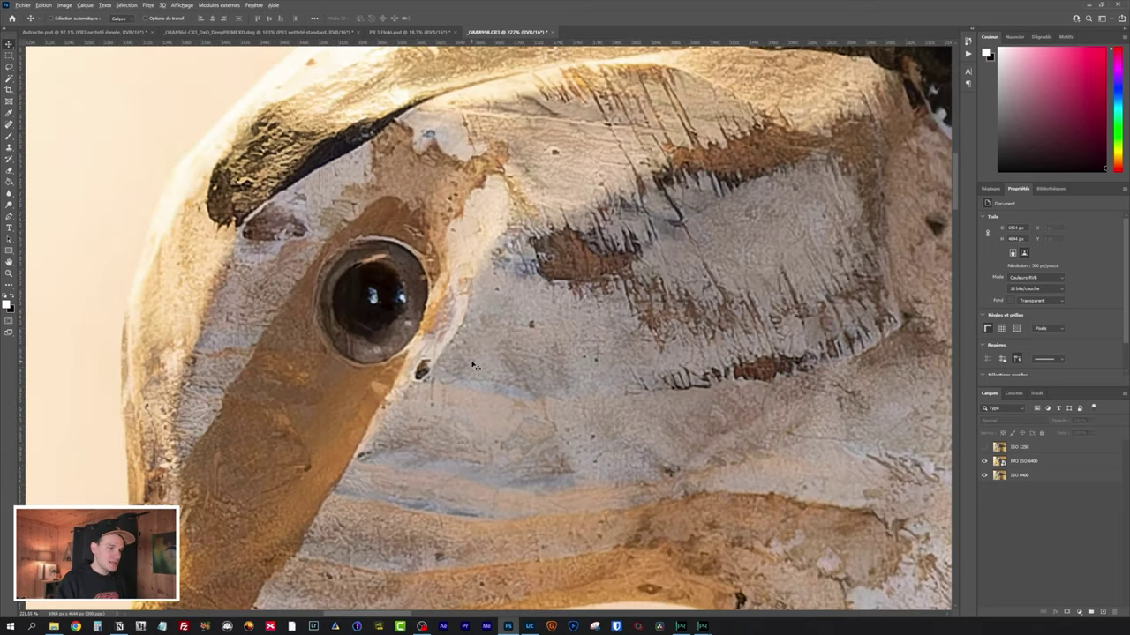
scroll(470, 390, down, 2)
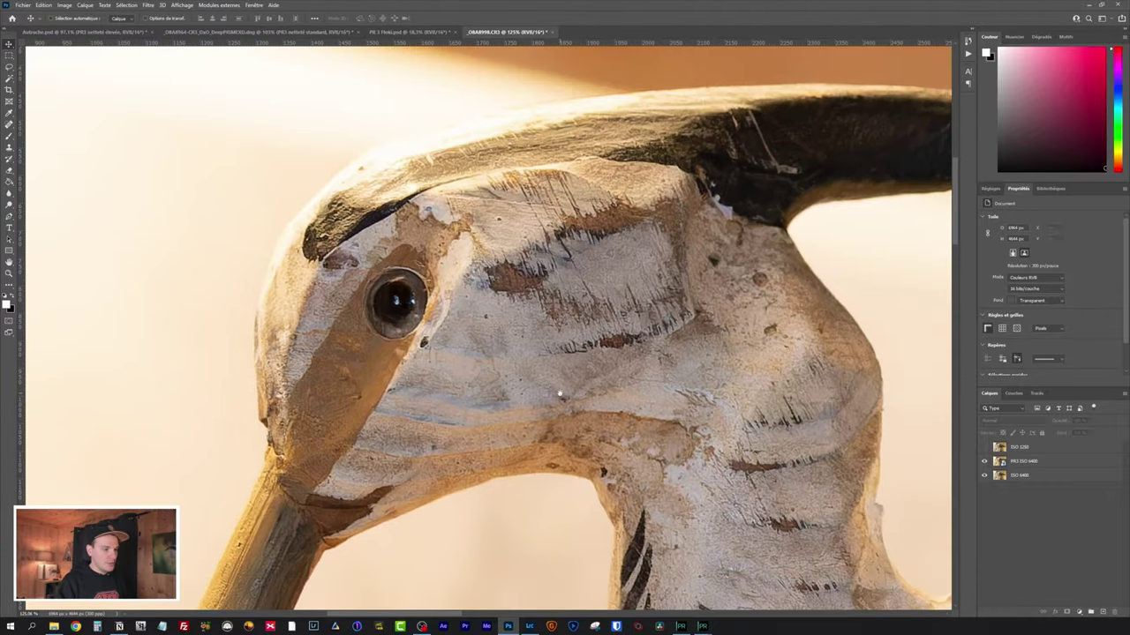
click(985, 447)
click(985, 448)
click(985, 448)
click(985, 447)
click(985, 447)
click(985, 448)
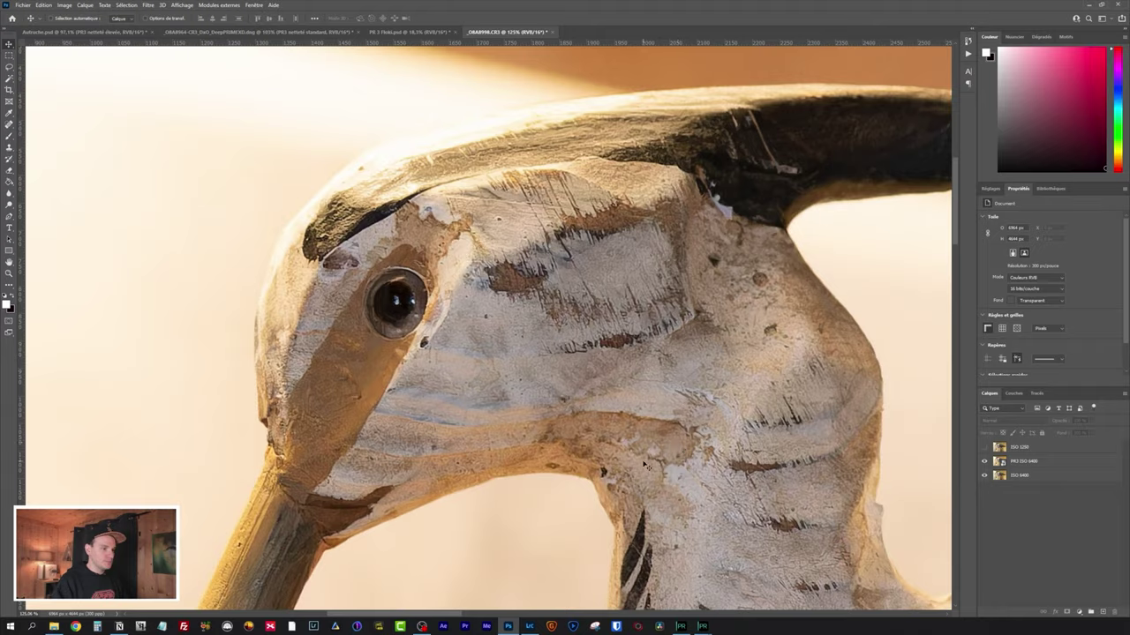
scroll(609, 437, down, 1)
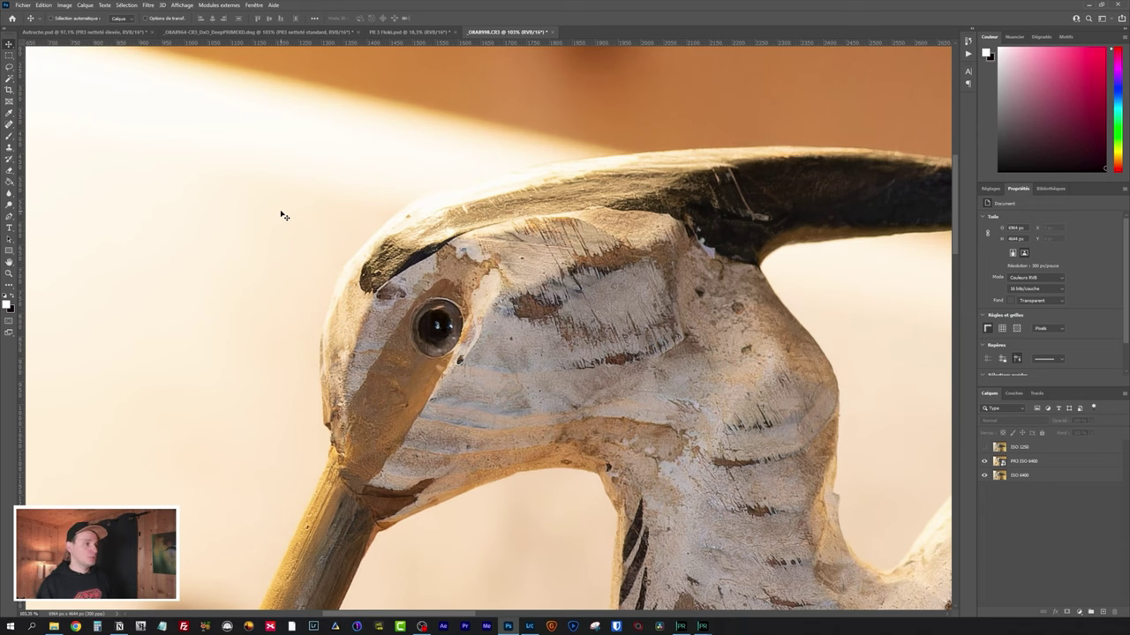
- Switch to the cat portrait document and inspect the noise around the eyes and nose in the original photo
click(409, 31)
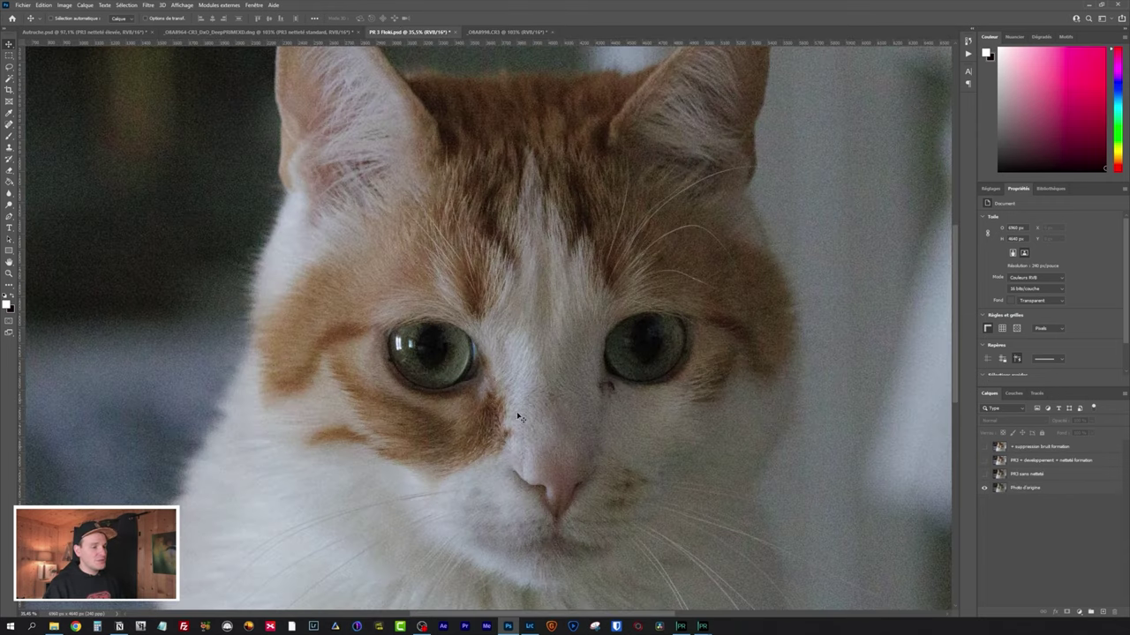
scroll(521, 415, up, 3)
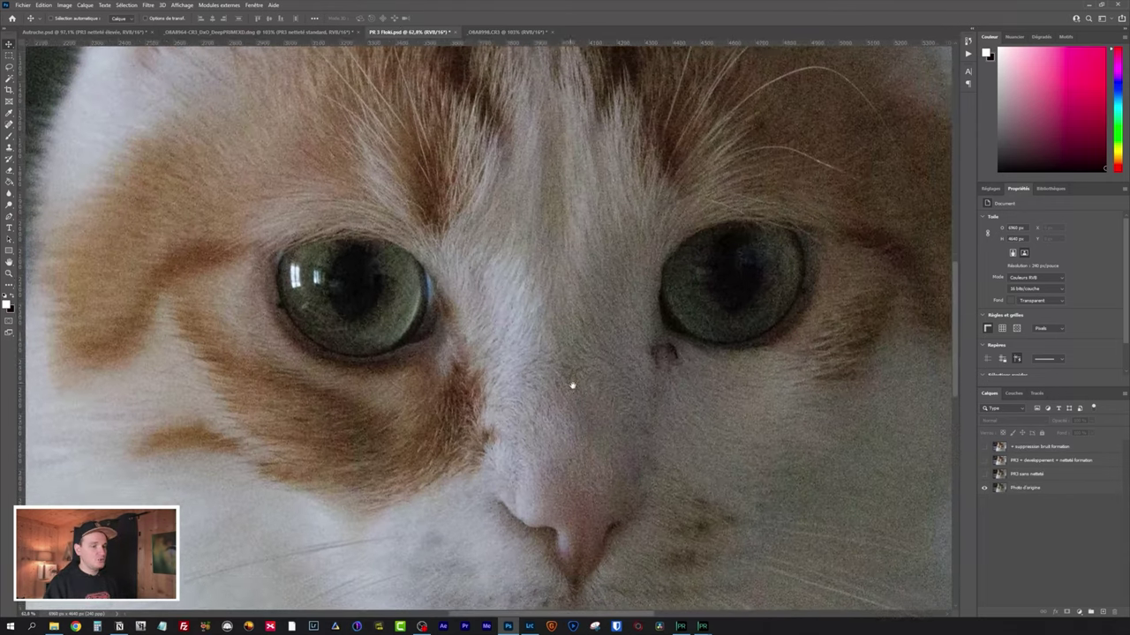
drag(572, 386, 481, 377)
scroll(481, 379, down, 2)
- Show the "PR3 sans netteté" layer and examine the cat's face up close and as a whole
click(984, 473)
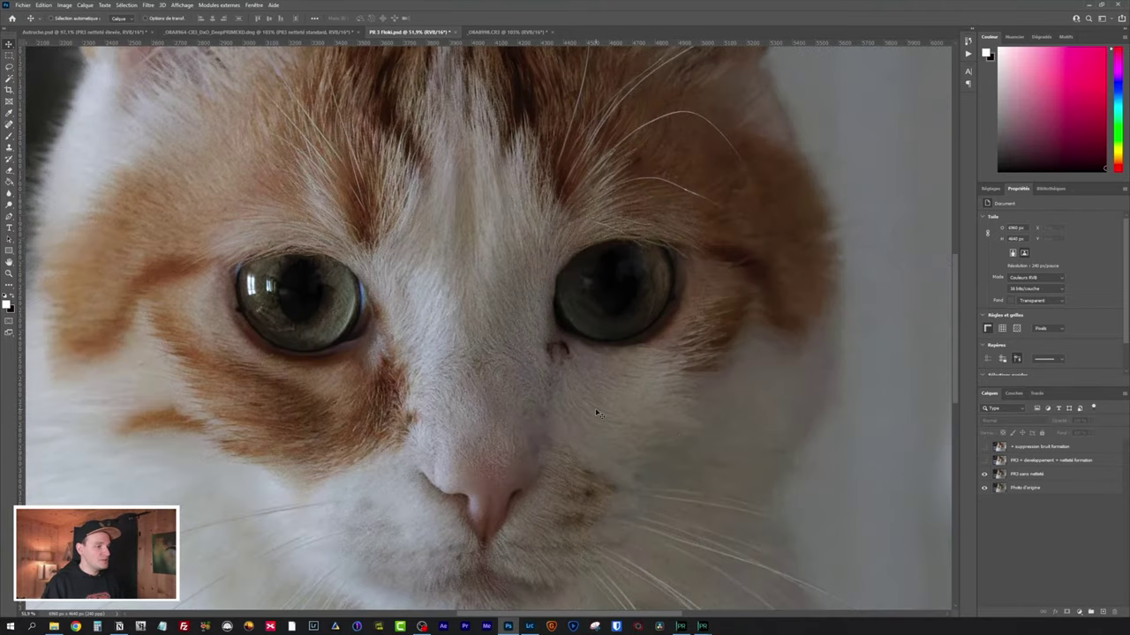
scroll(597, 412, up, 2)
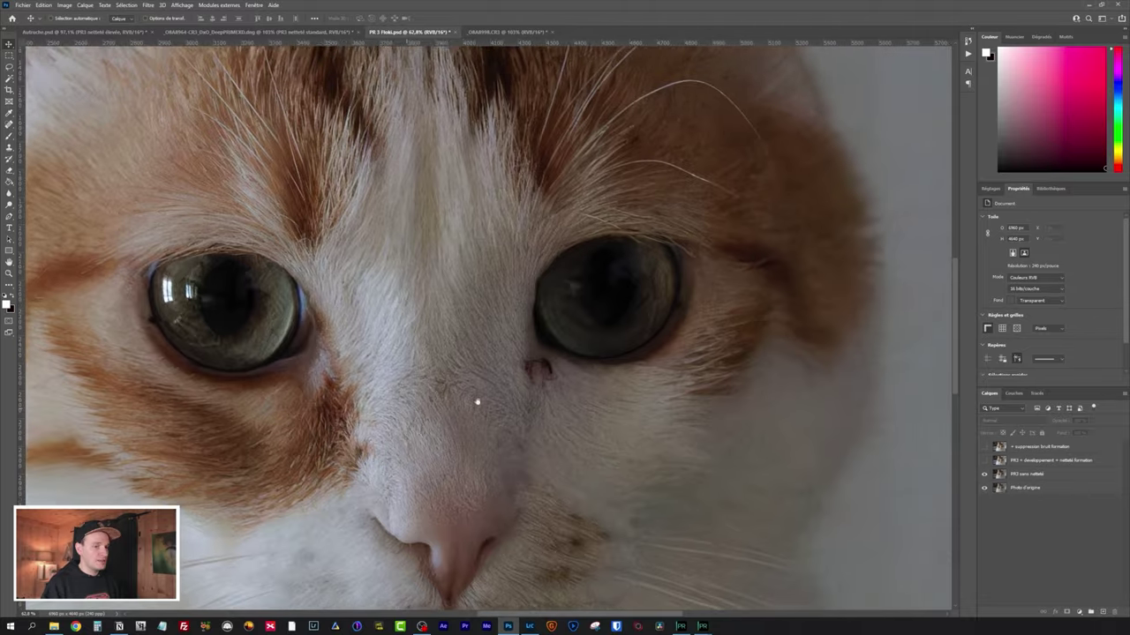
scroll(528, 365, down, 4)
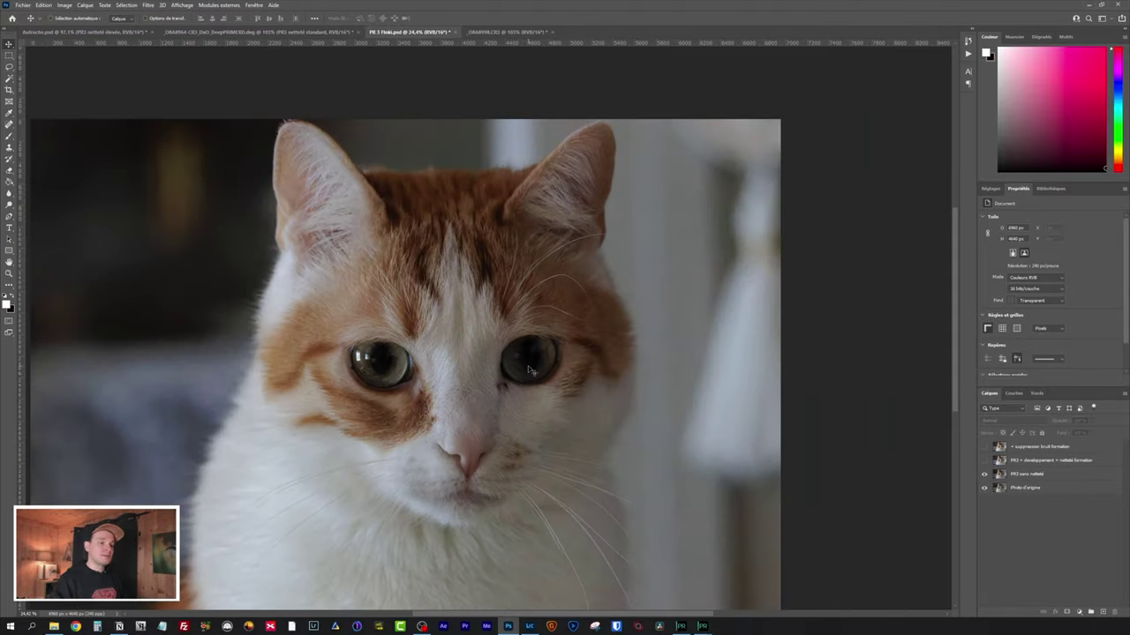
scroll(516, 371, up, 3)
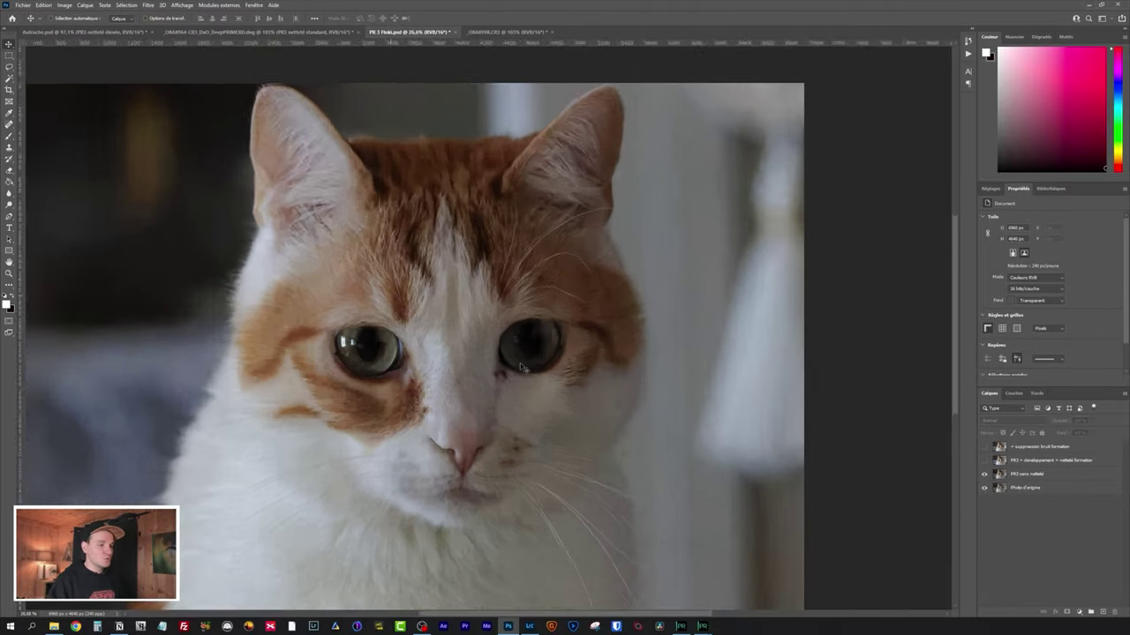
scroll(520, 363, up, 2)
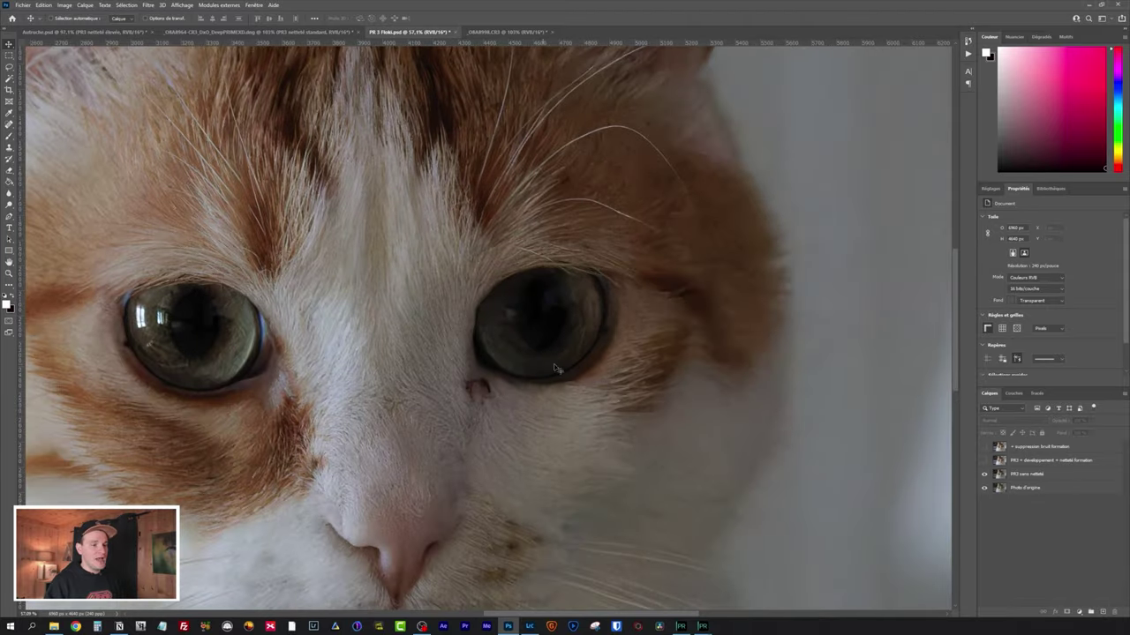
- Show the "PR3 + developpement + netteté formation" layer and toggle it repeatedly to compare the full cat portrait
click(985, 460)
scroll(547, 469, down, 4)
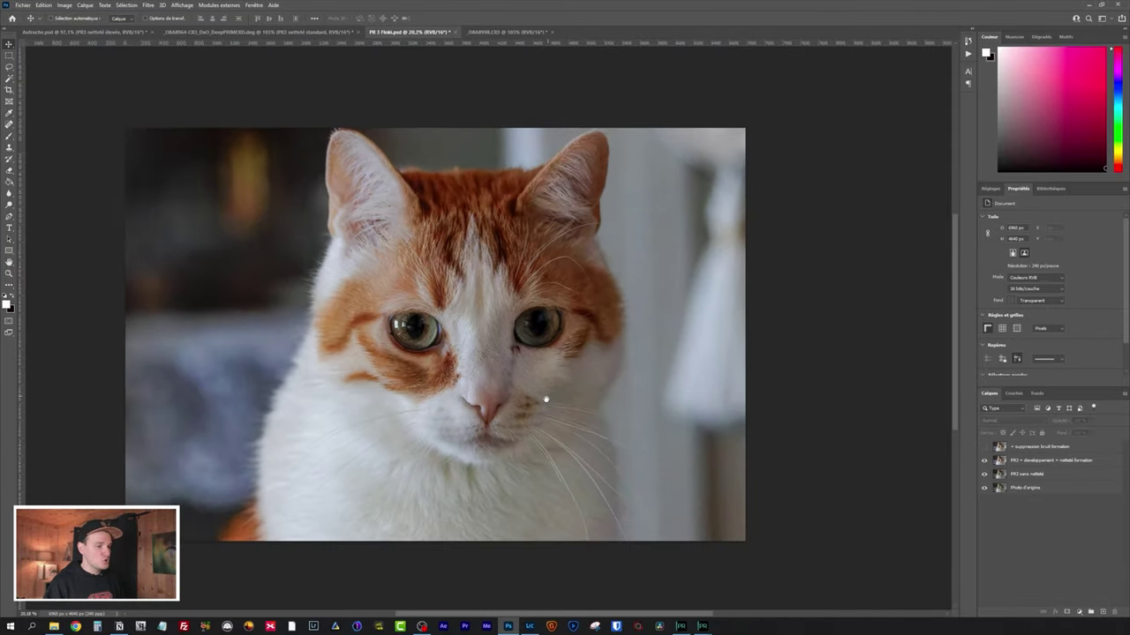
click(985, 461)
click(985, 461)
click(985, 460)
click(985, 461)
click(985, 460)
click(985, 460)
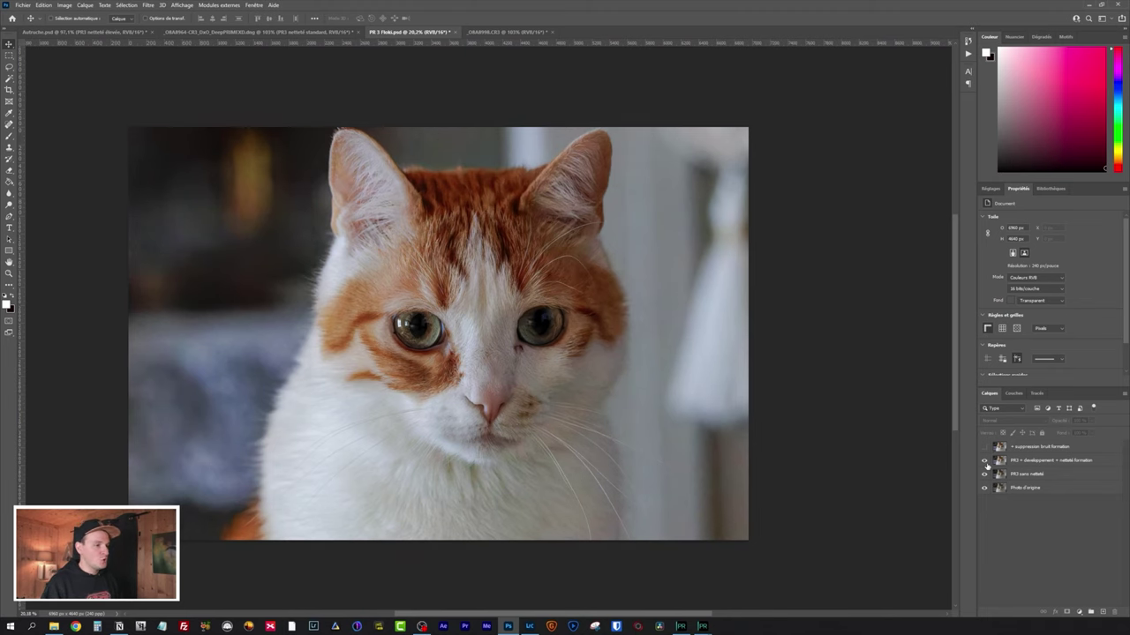
- Compare the noise in the dark background beside the cat's ear with and without the "PR3 + developpement + netteté formation" layer
scroll(274, 226, up, 12)
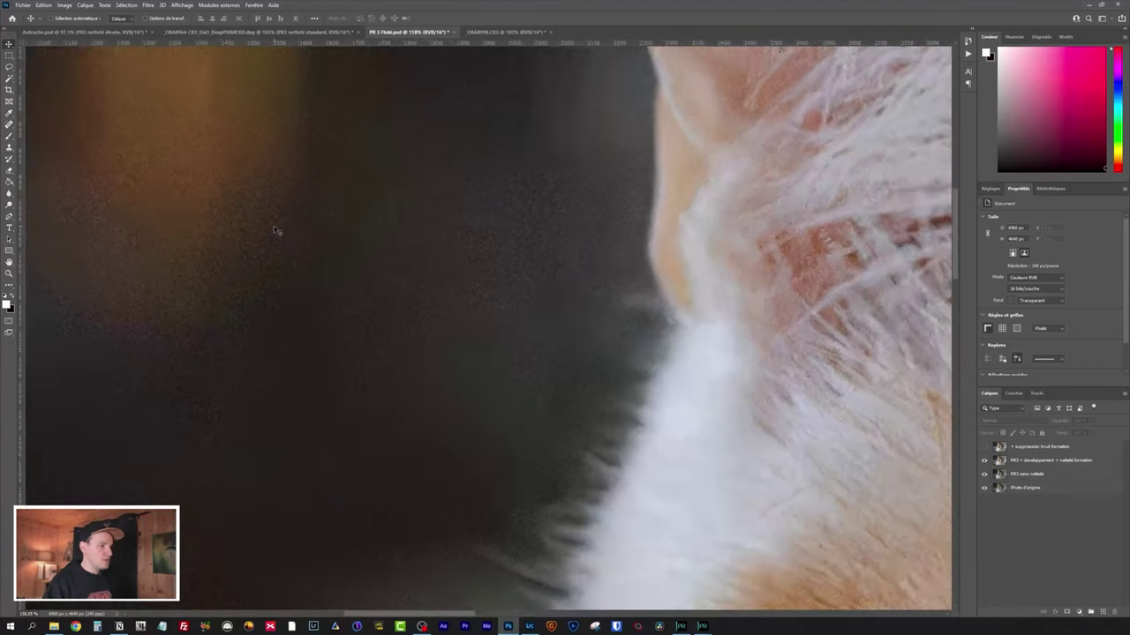
drag(273, 225, 527, 366)
drag(797, 486, 590, 375)
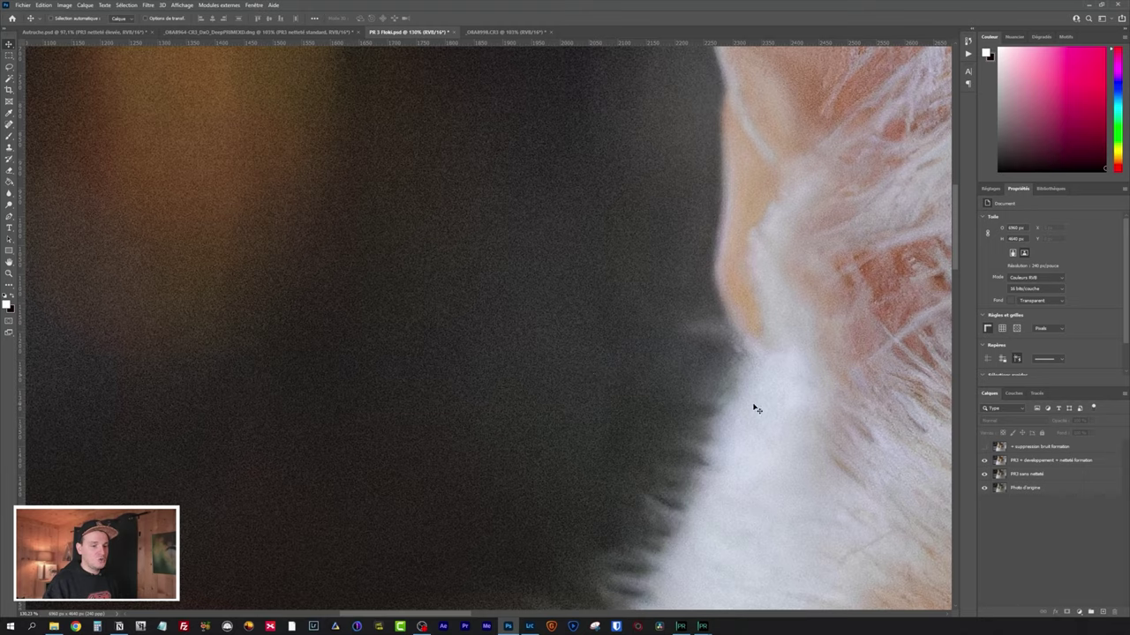
click(983, 461)
click(984, 460)
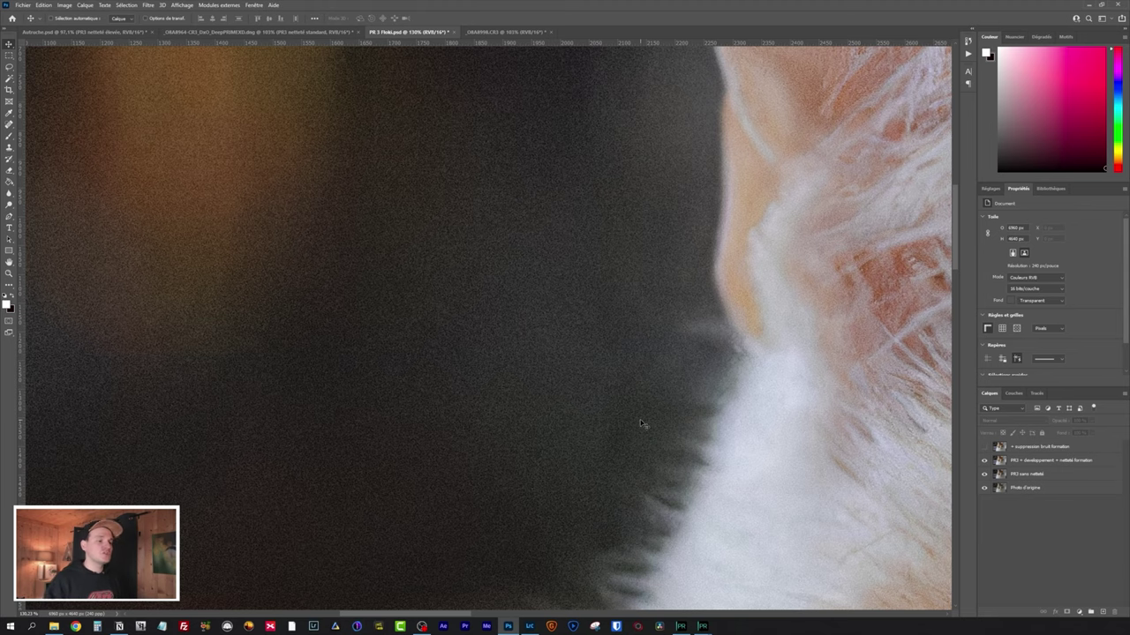
scroll(623, 385, down, 2)
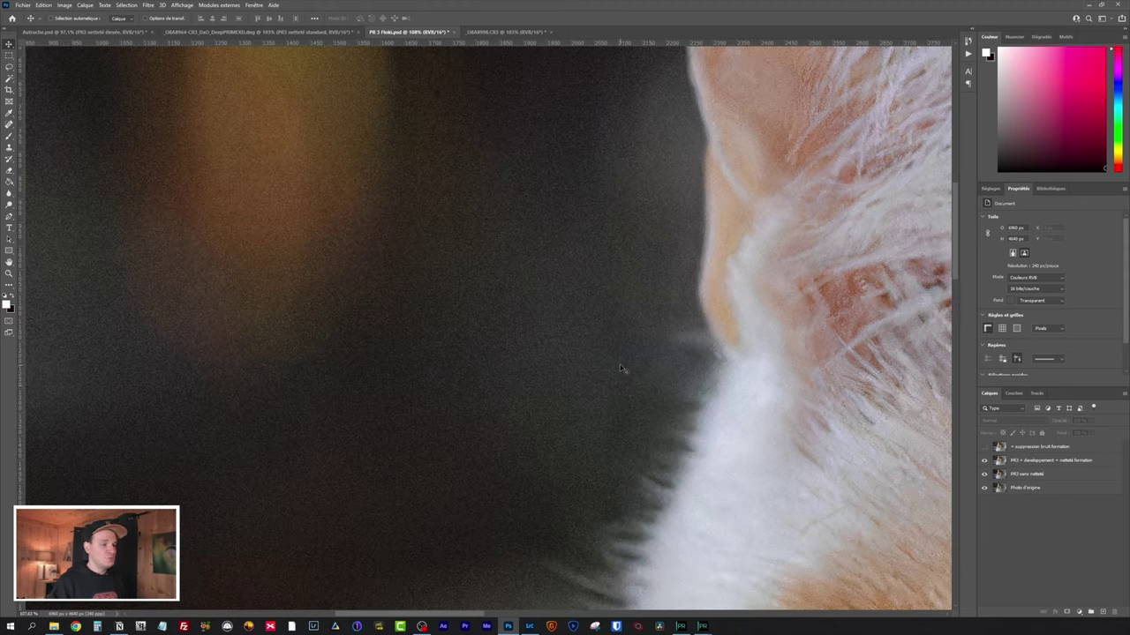
- Compare the original photo with the developed version in the dark background and around the cat's eye
alt+click(985, 489)
alt+click(985, 489)
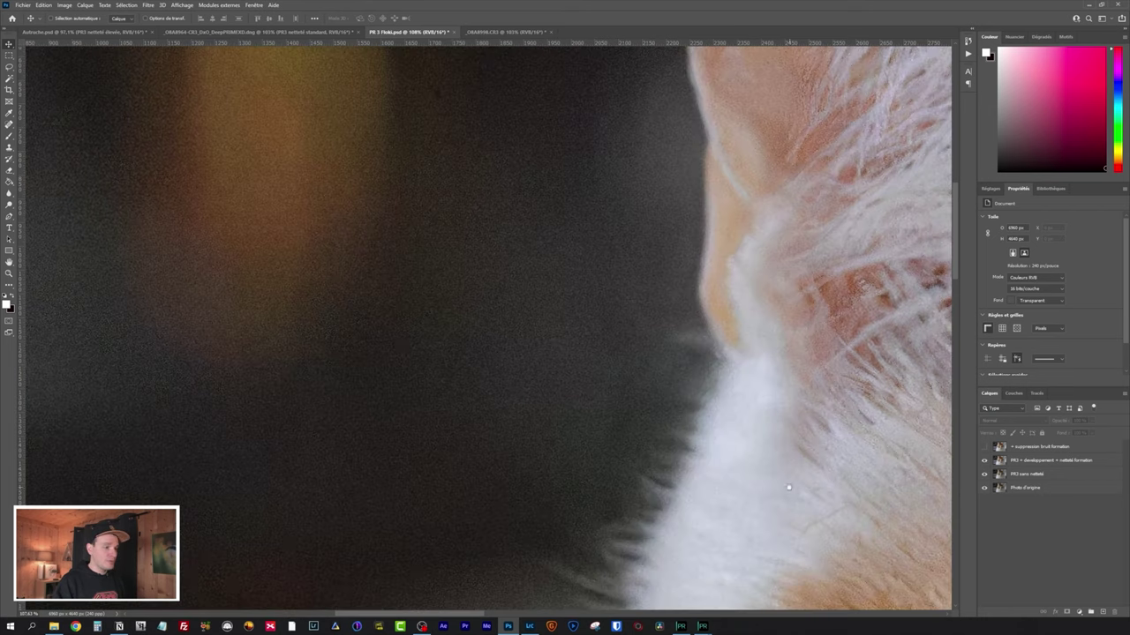
drag(896, 604, 670, 424)
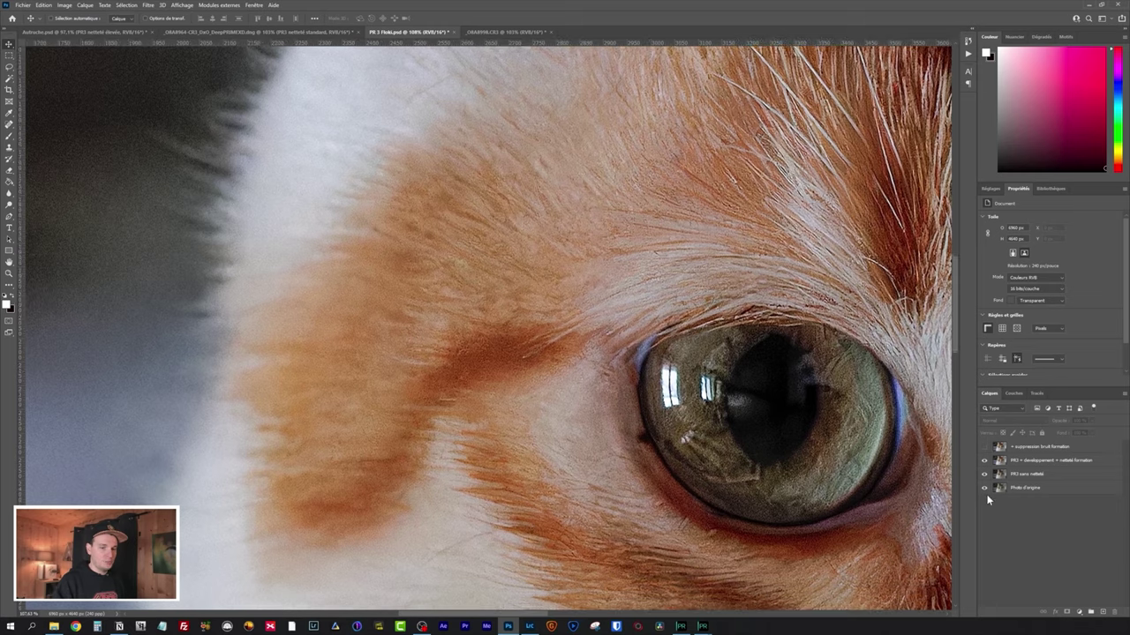
alt+click(985, 488)
alt+click(985, 488)
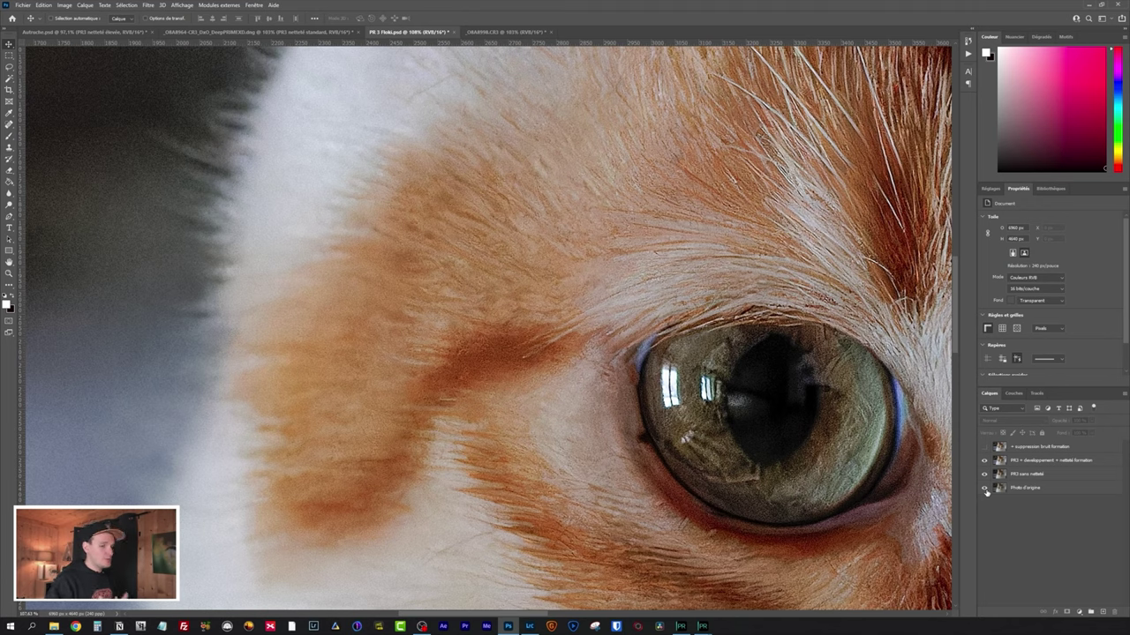
- Show the "+ suppression bruit formation" layer and examine its noise removal in the dark background and ear fur
click(985, 447)
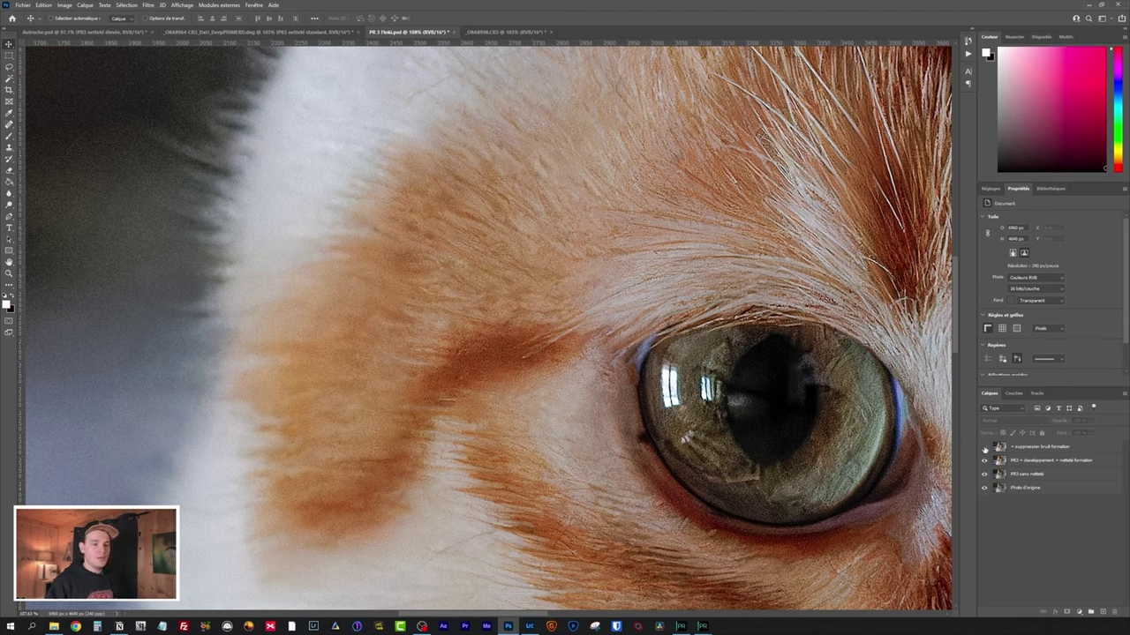
drag(224, 300, 461, 380)
drag(168, 194, 398, 328)
drag(295, 252, 453, 449)
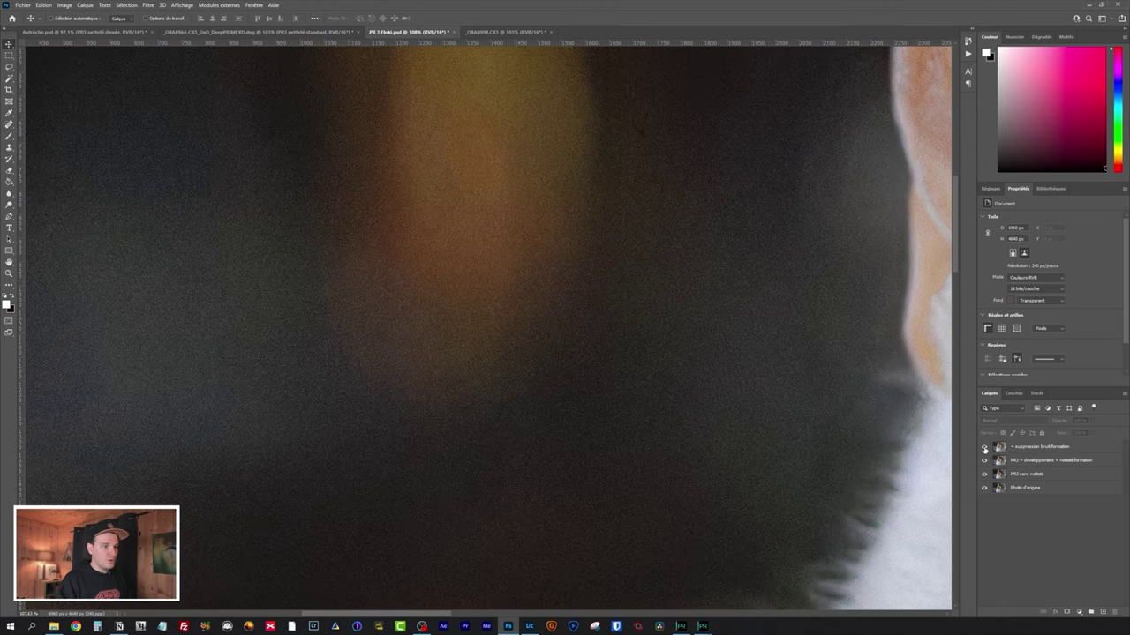
drag(822, 444, 578, 328)
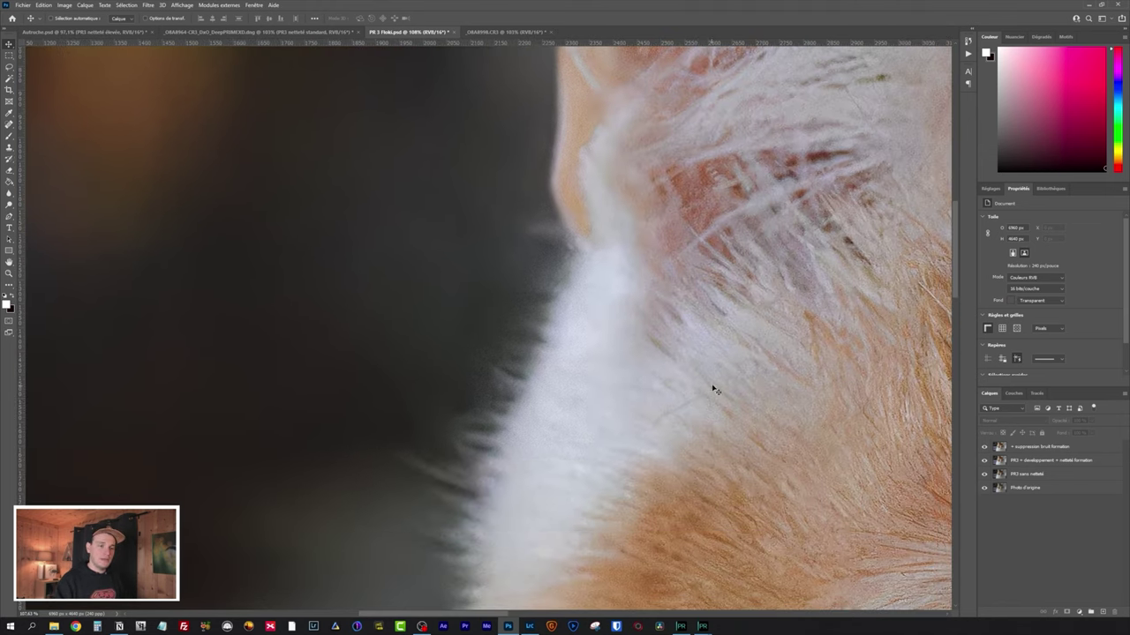
- Compare the cat's eye and surrounding fur with and without the "+ suppression bruit formation" layer
scroll(648, 404, down, 6)
drag(749, 465, 265, 214)
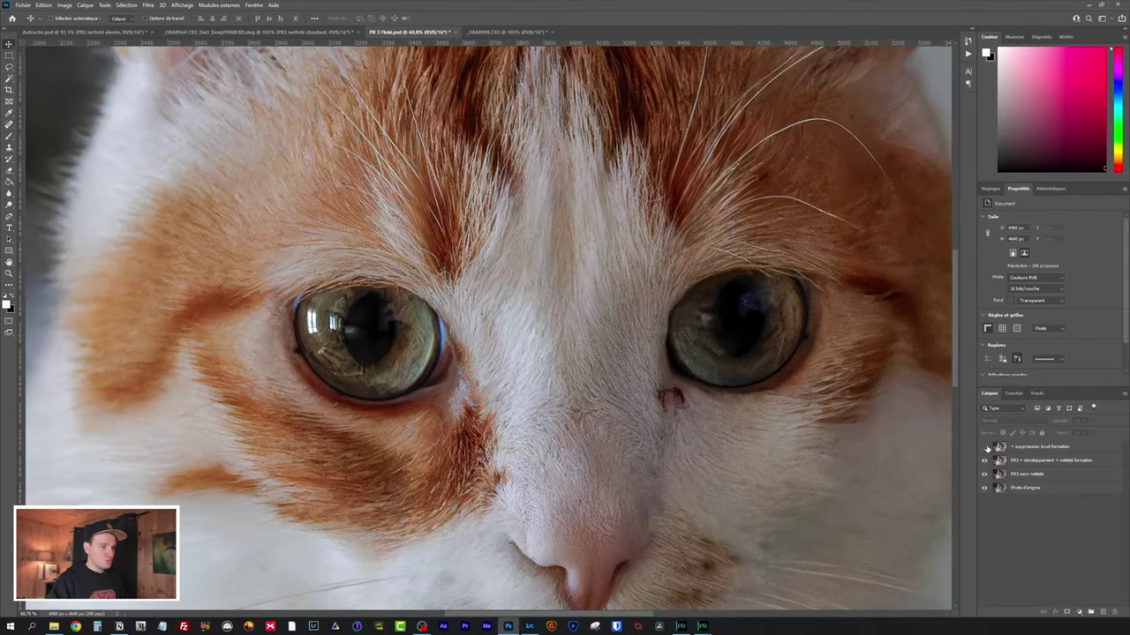
scroll(357, 341, up, 4)
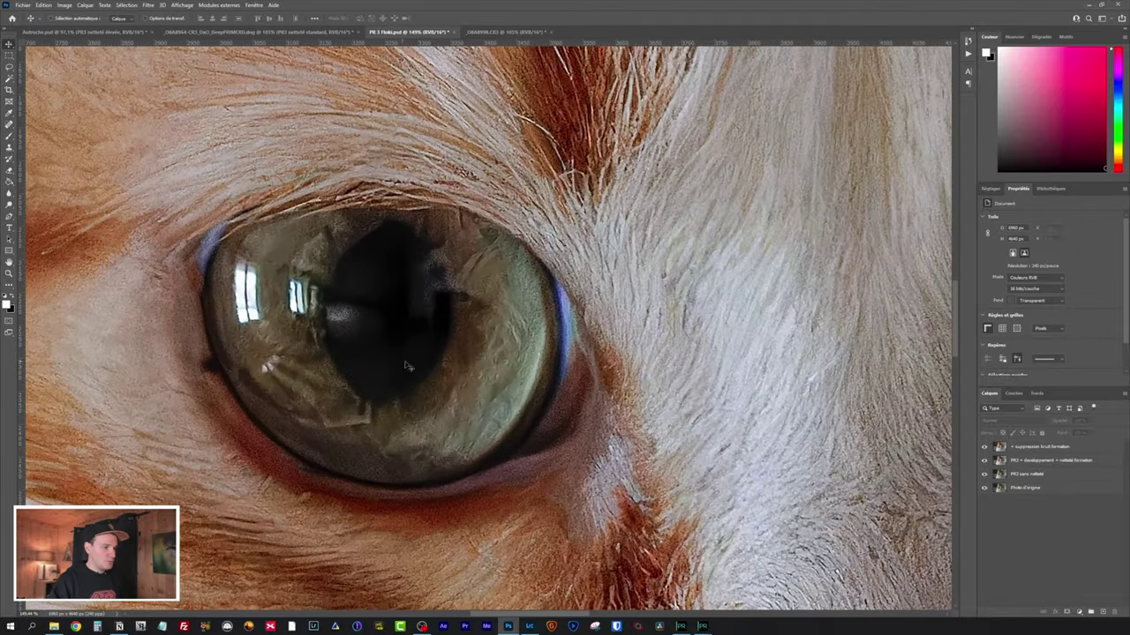
click(984, 447)
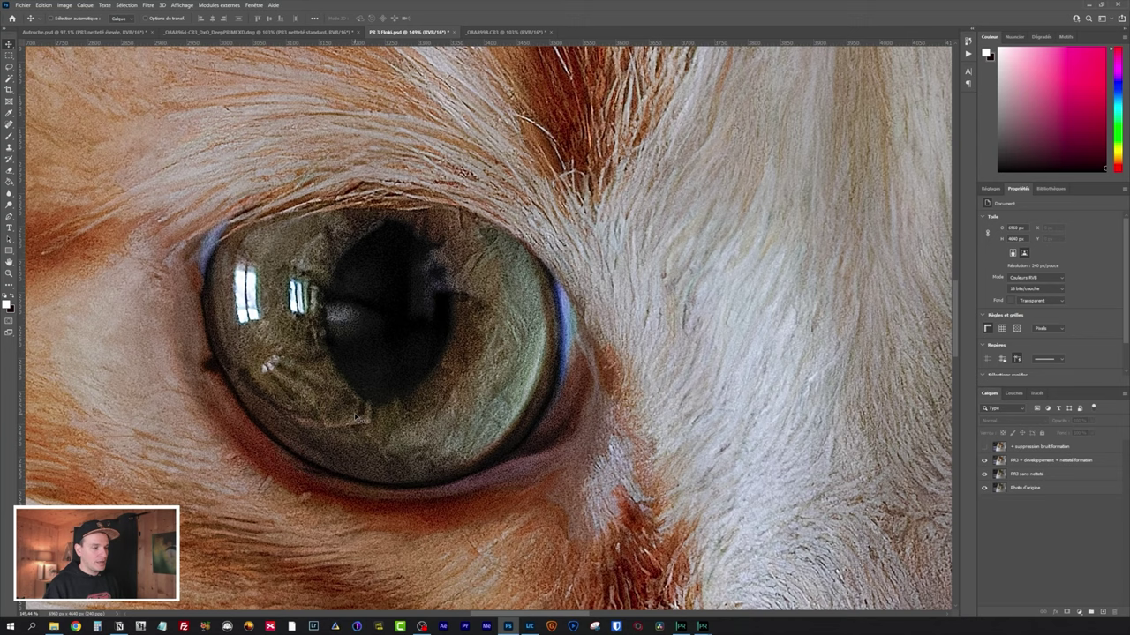
- Show the "+ suppression bruit formation" layer again and examine the cat's eyes and the surrounding fur
click(985, 447)
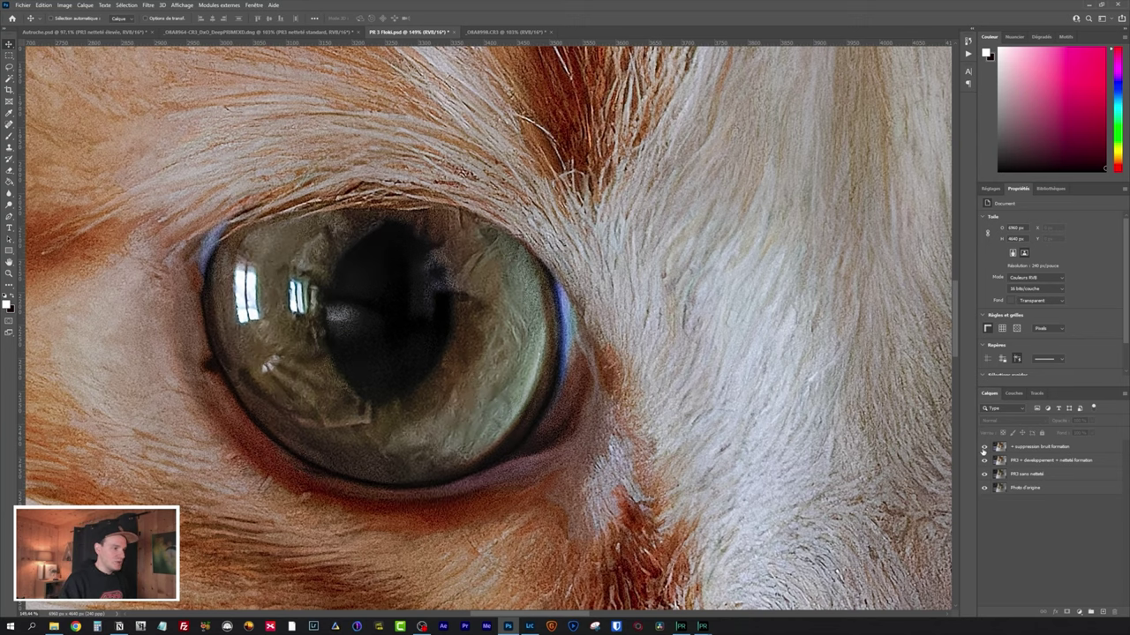
scroll(430, 446, down, 2)
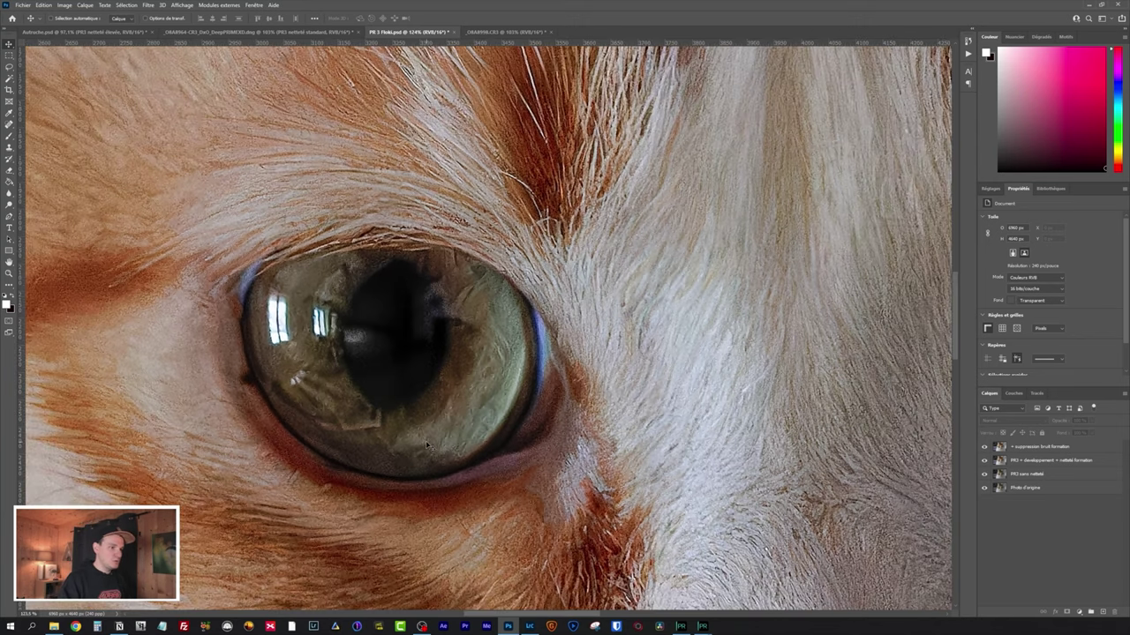
scroll(409, 421, down, 5)
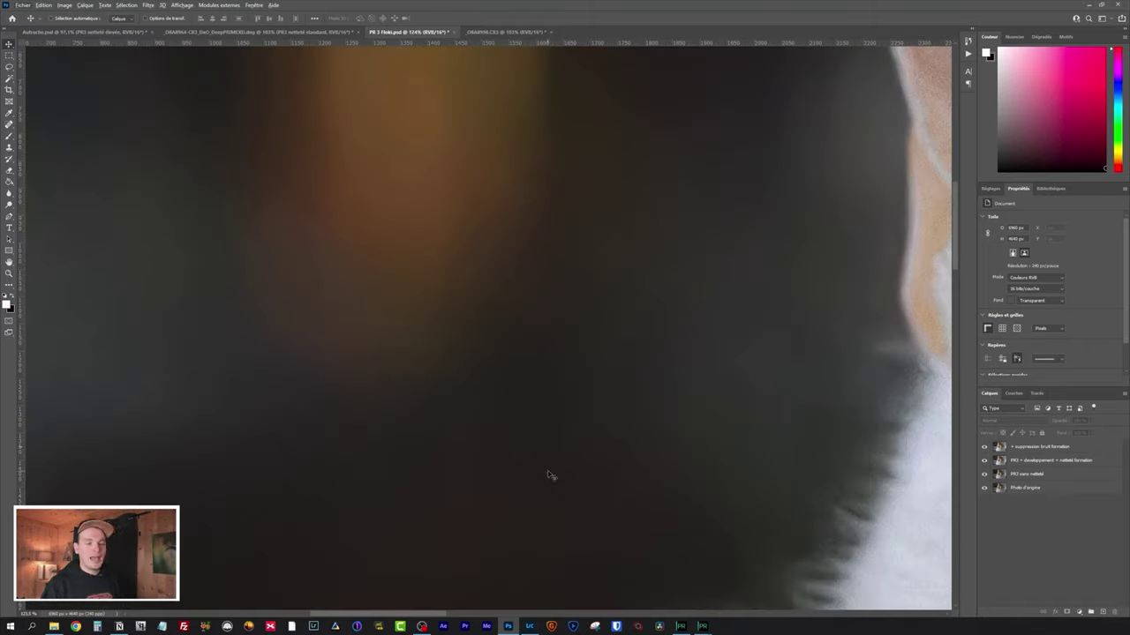
scroll(550, 449, down, 2)
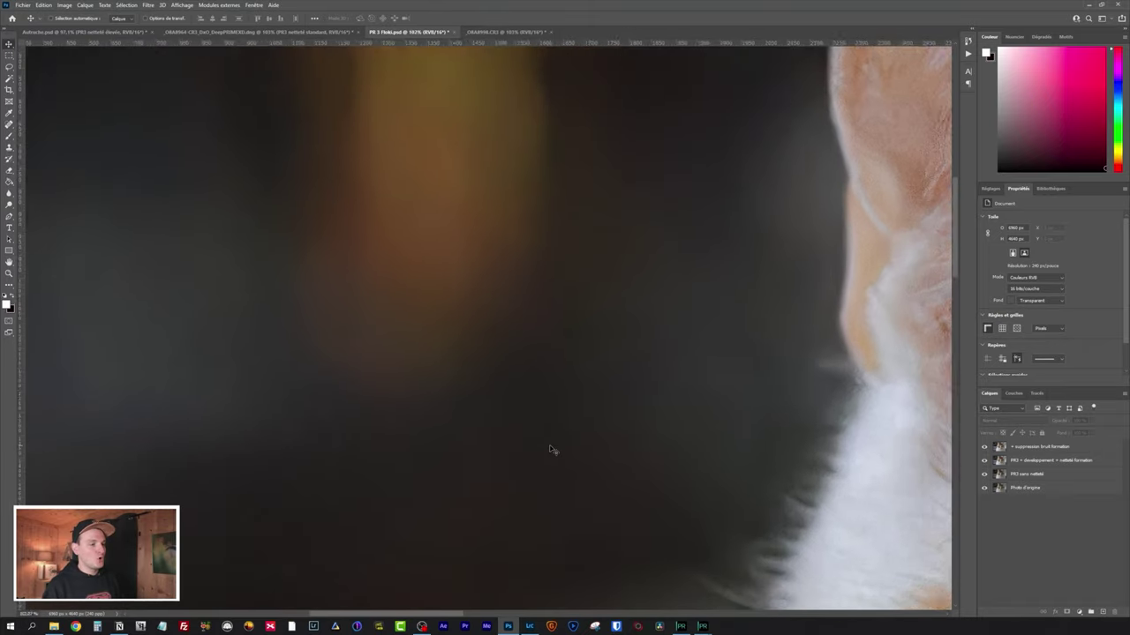
- Compare the "Photo d'origine" layer alone with the fully processed version in the dark background beside the cat's ear
drag(676, 462, 560, 436)
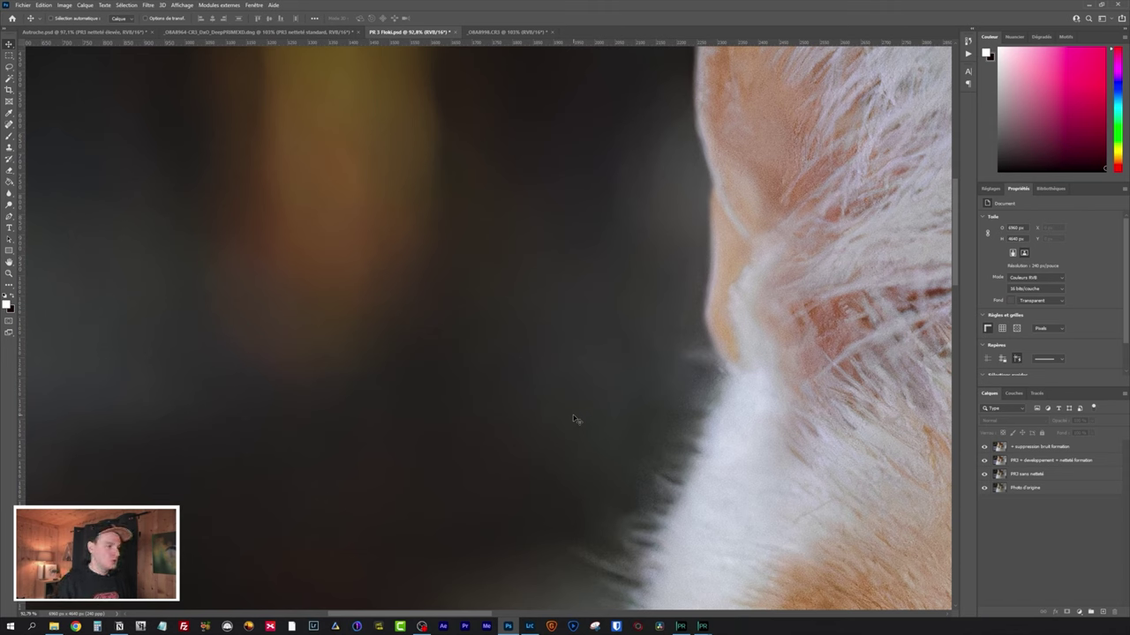
alt+click(985, 490)
alt+click(984, 491)
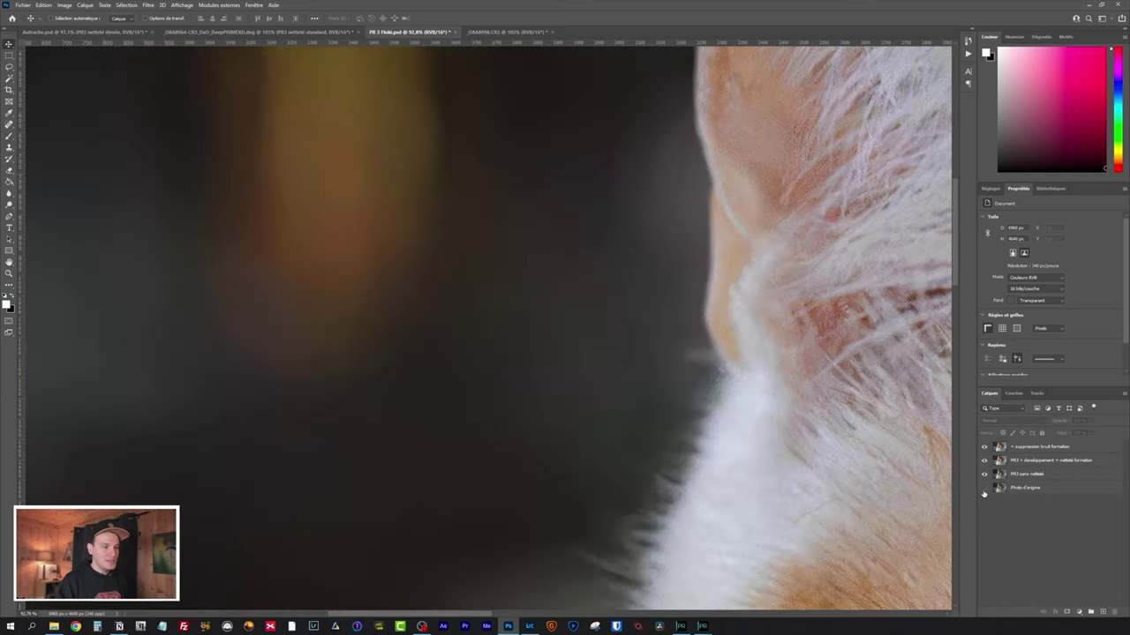
alt+click(984, 488)
alt+click(984, 488)
alt+click(984, 488)
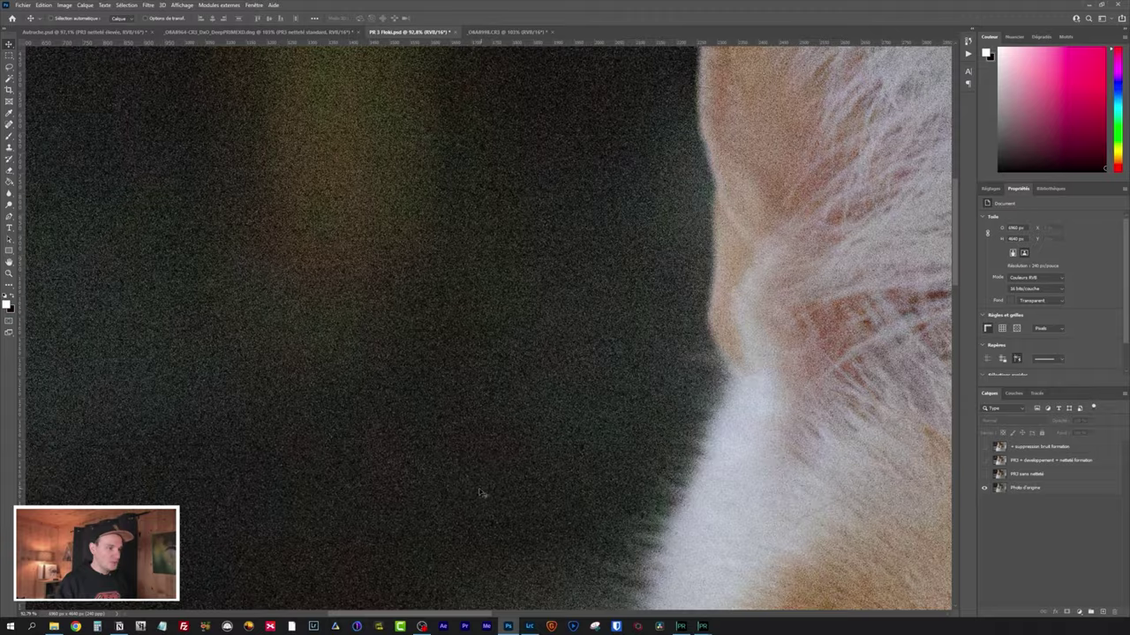
- Compare the original photo with the fully processed version around the cat's eyes and facial fur
scroll(559, 518, down, 3)
drag(558, 518, 522, 412)
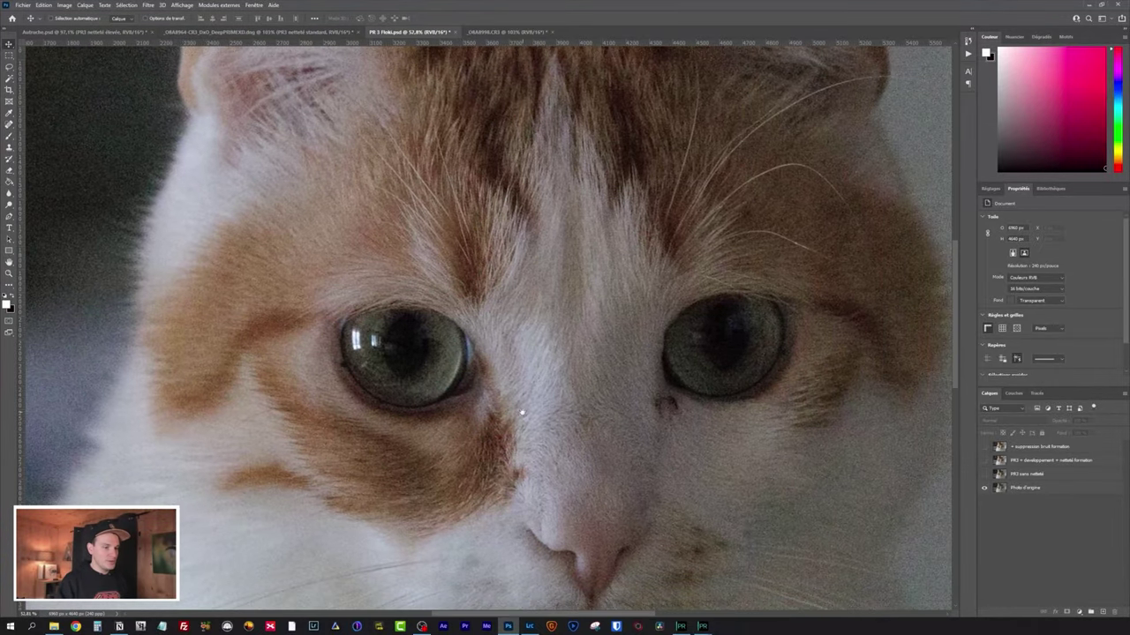
scroll(522, 412, up, 1)
alt+click(988, 490)
alt+click(988, 491)
alt+click(989, 491)
alt+click(988, 491)
alt+click(989, 490)
alt+click(988, 491)
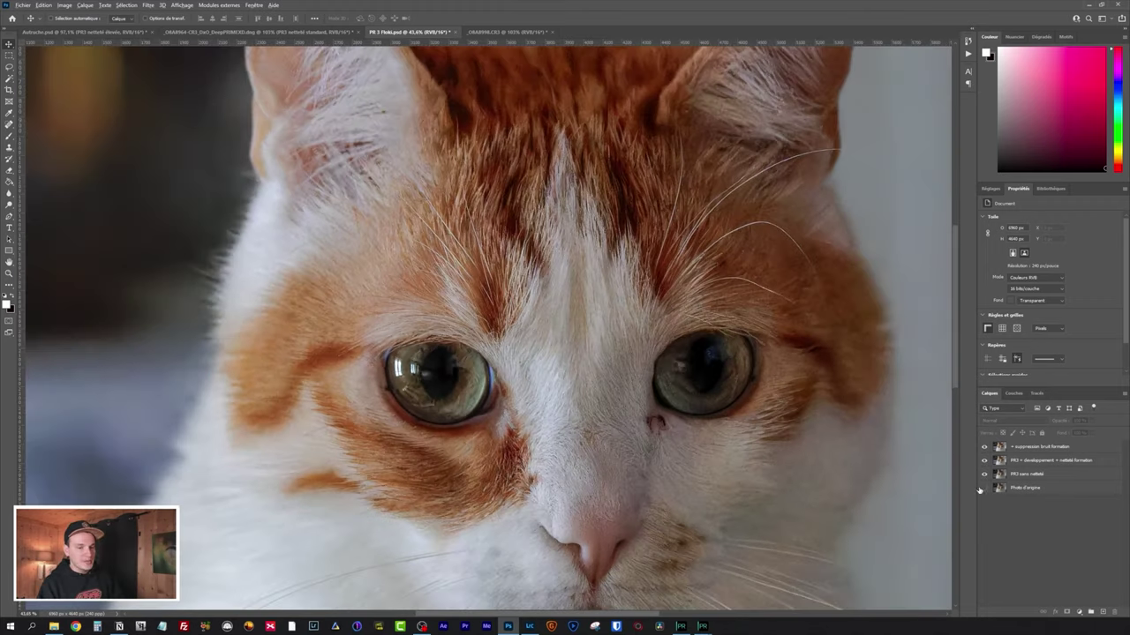
alt+click(979, 490)
alt+click(979, 490)
alt+click(981, 489)
alt+click(981, 490)
- Compare the original photo with the fully processed version across the cat's whole head and the background
scroll(706, 487, up, 2)
scroll(706, 487, down, 3)
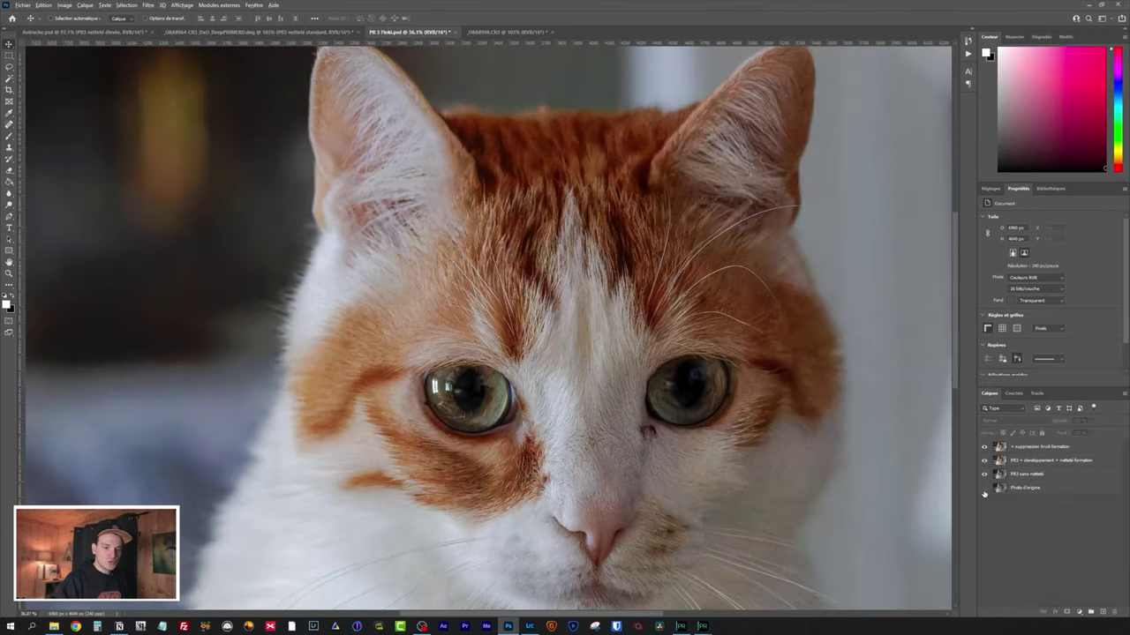
alt+click(985, 490)
alt+click(984, 489)
alt+click(985, 489)
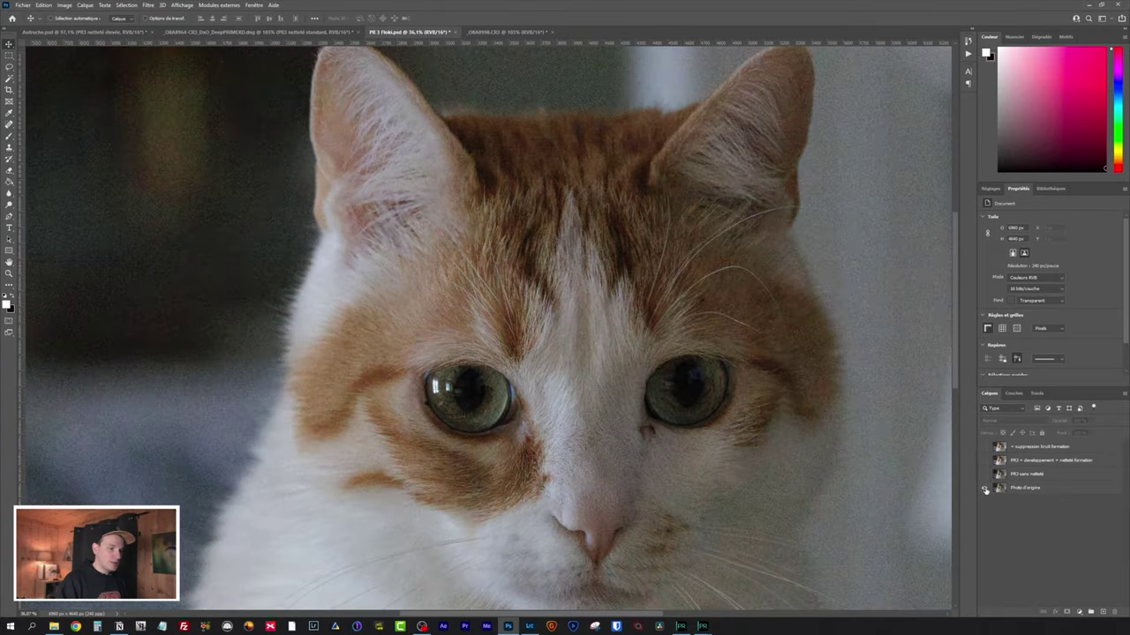
alt+click(985, 490)
alt+click(985, 489)
alt+click(985, 490)
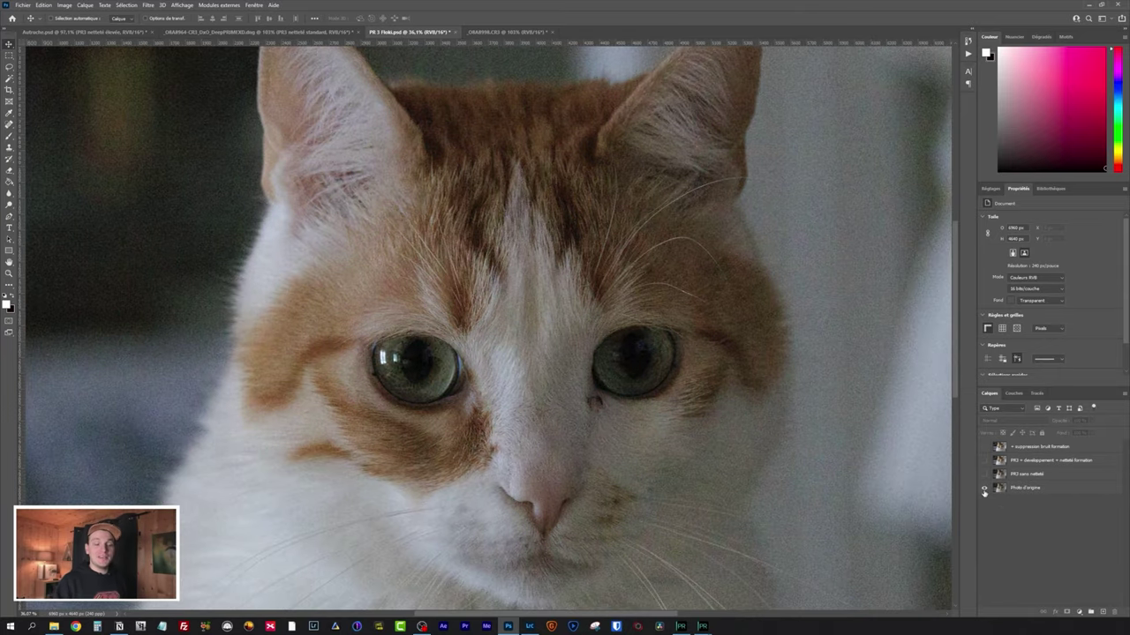
- Examine the original photo's noise on the cat's face and compare it with the fully processed version
scroll(654, 428, up, 1)
scroll(612, 399, down, 1)
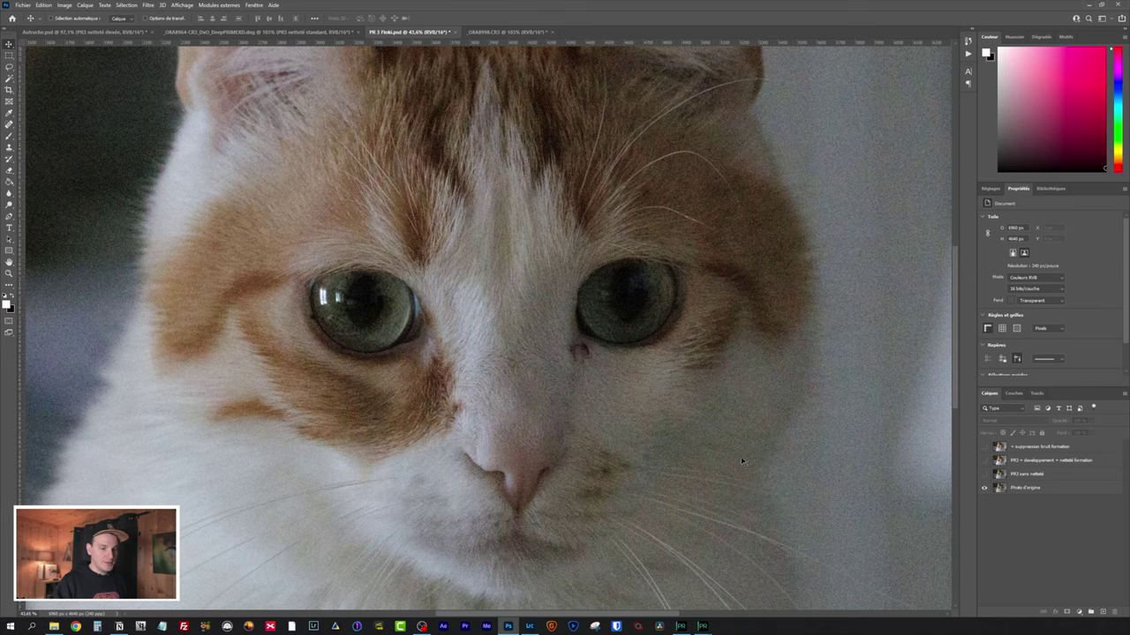
drag(601, 436, 655, 451)
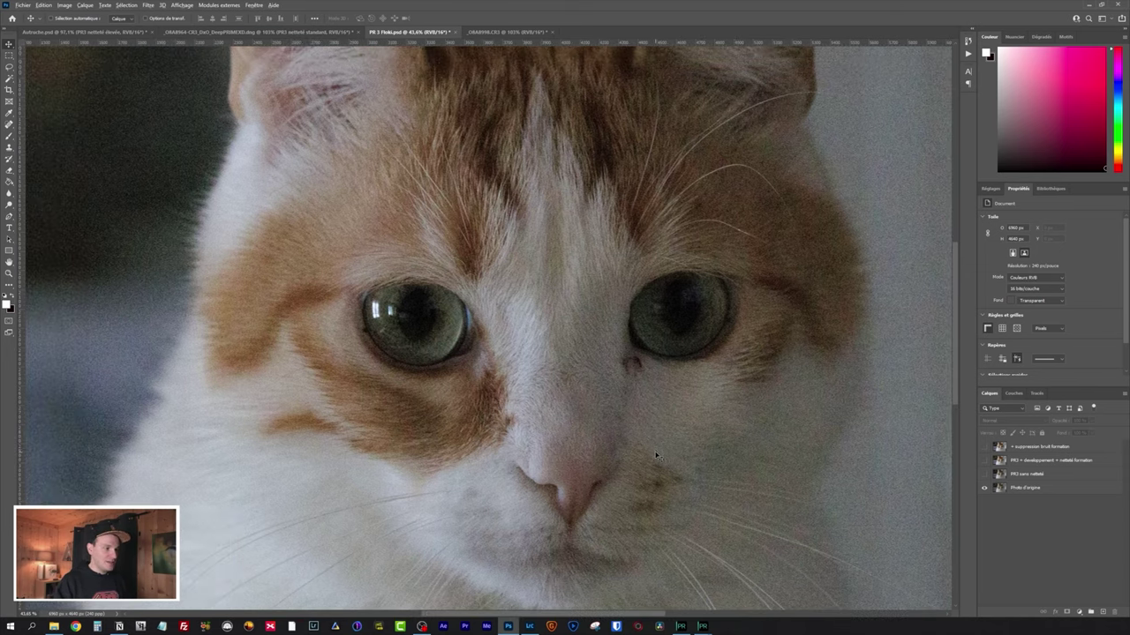
scroll(655, 456, down, 1)
alt+click(985, 490)
alt+click(985, 490)
alt+click(985, 491)
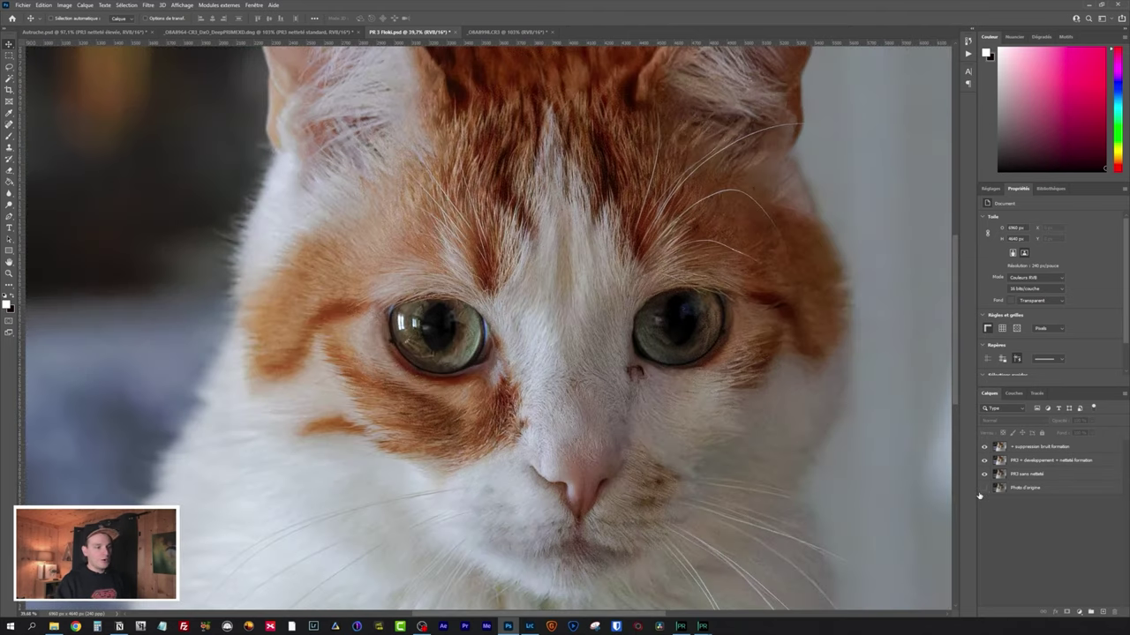